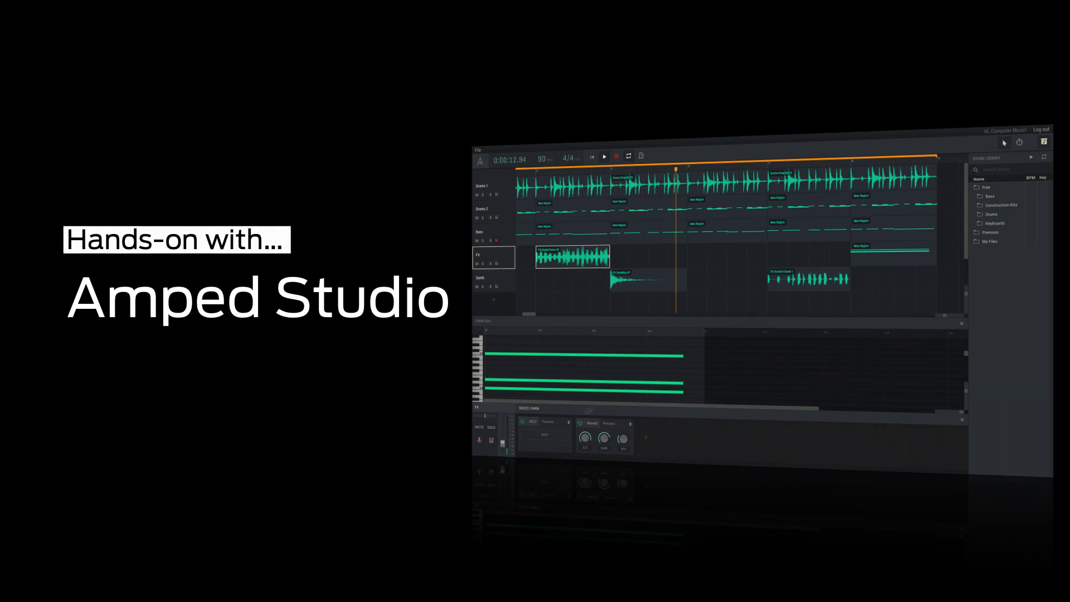
Step: Open the VOLT synth's editor from the FX track's device chain and reposition its window
left_click(549, 434)
left_click_drag(747, 194, 726, 183)
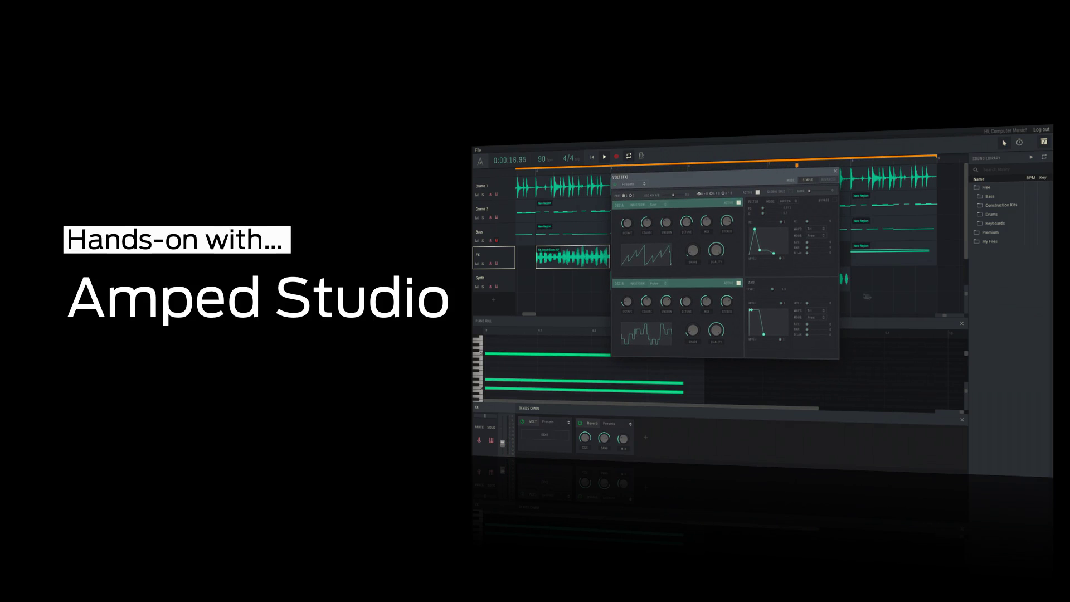
left_click(898, 272)
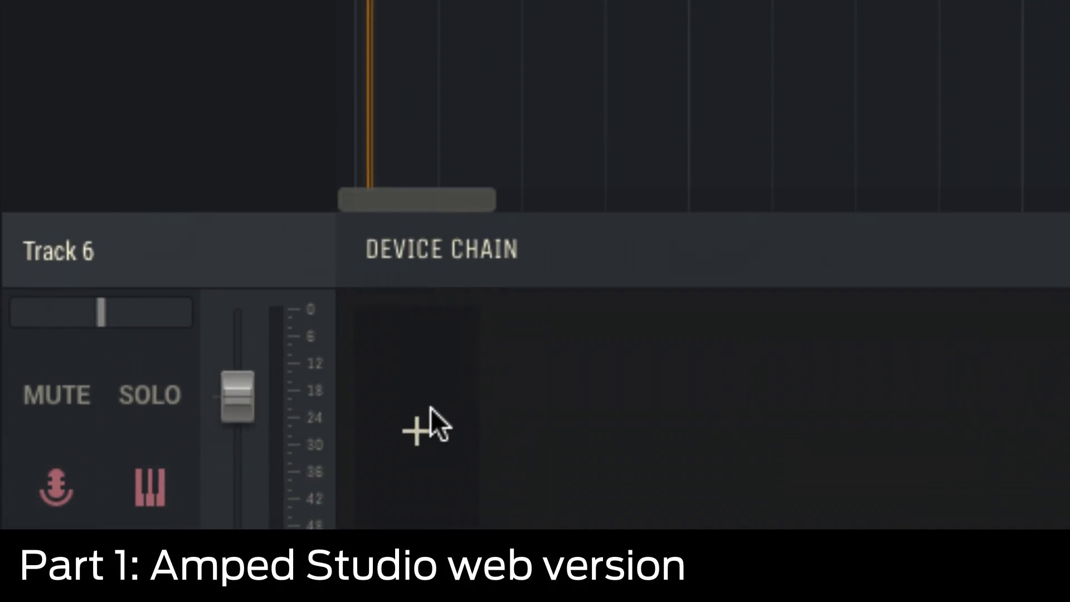
Step: Add a GM player to Track 6's device chain and browse its list of instrument sounds
left_click(430, 410)
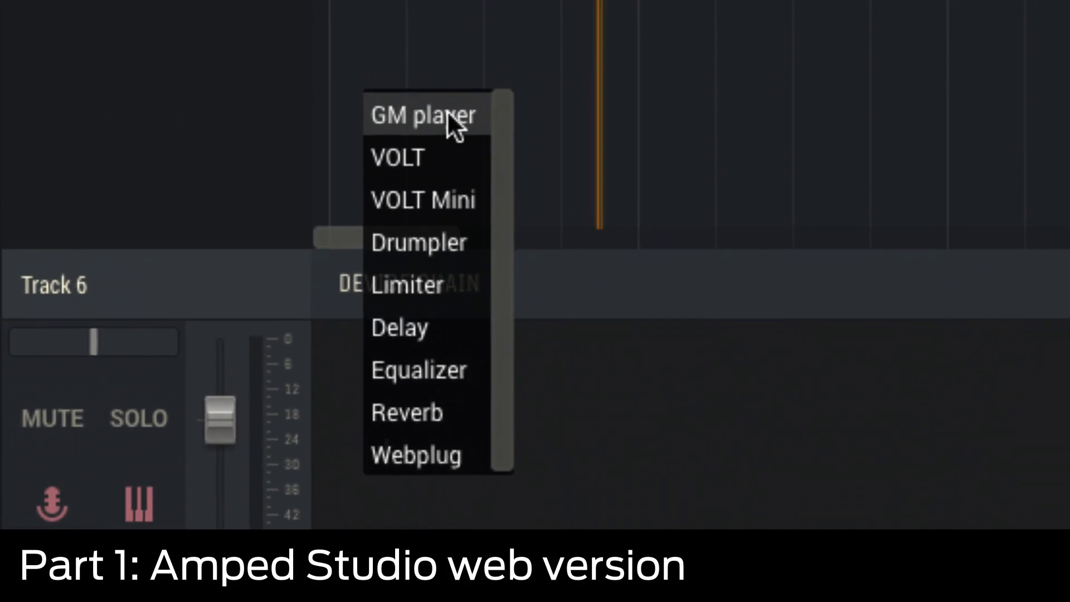
left_click(483, 76)
left_click(466, 463)
scroll(479, 368, "down", 8)
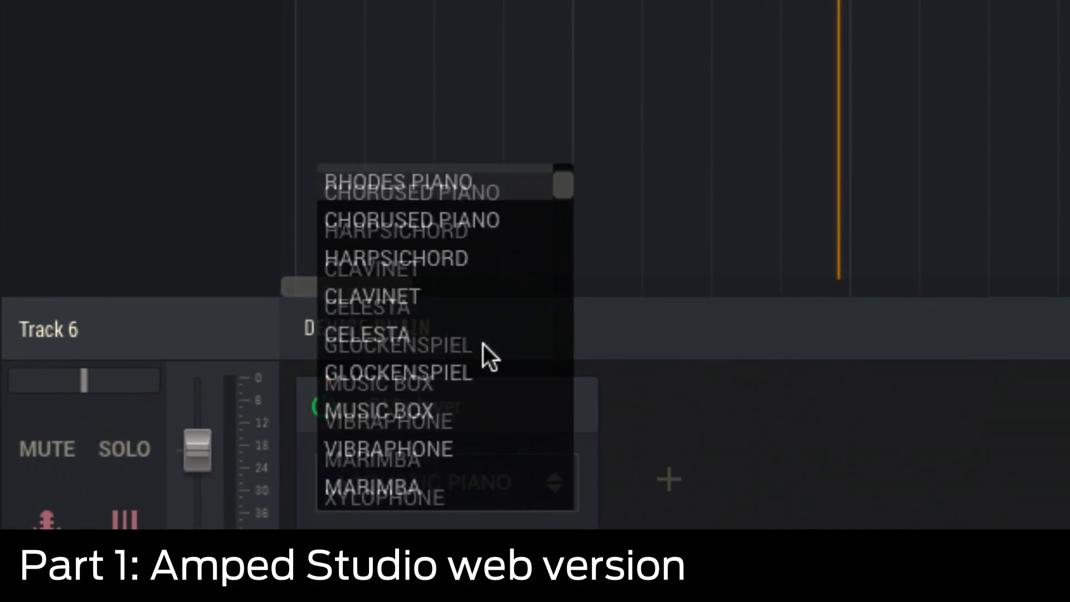
scroll(469, 353, "down", 5)
left_click(830, 477)
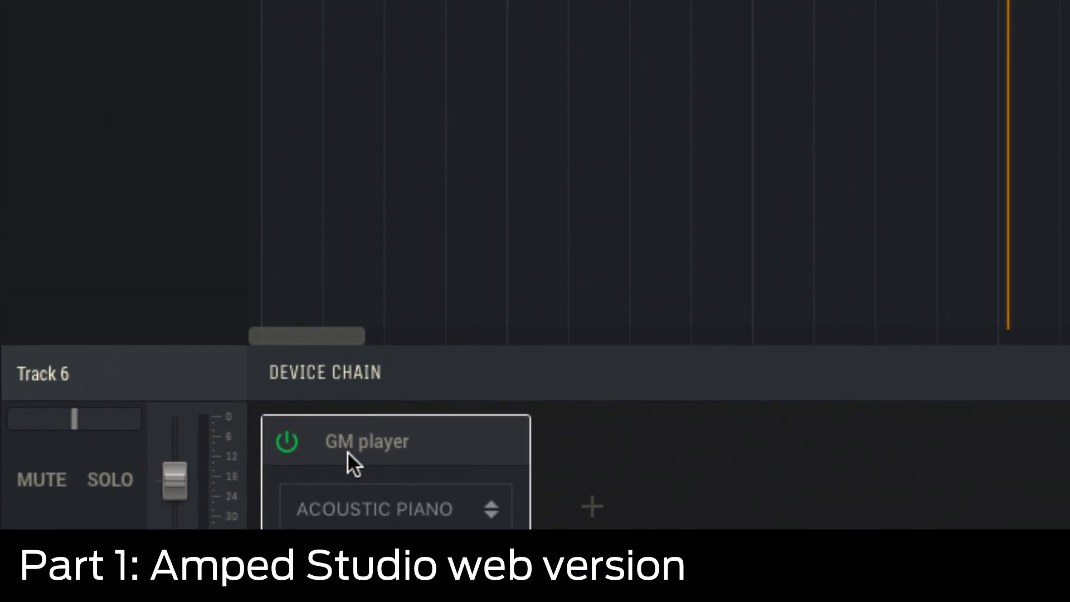
Step: Replace the GM player on Track 6 with Drumpler and audition several of its drum pads
left_click(381, 439)
key("Delete")
left_click(296, 490)
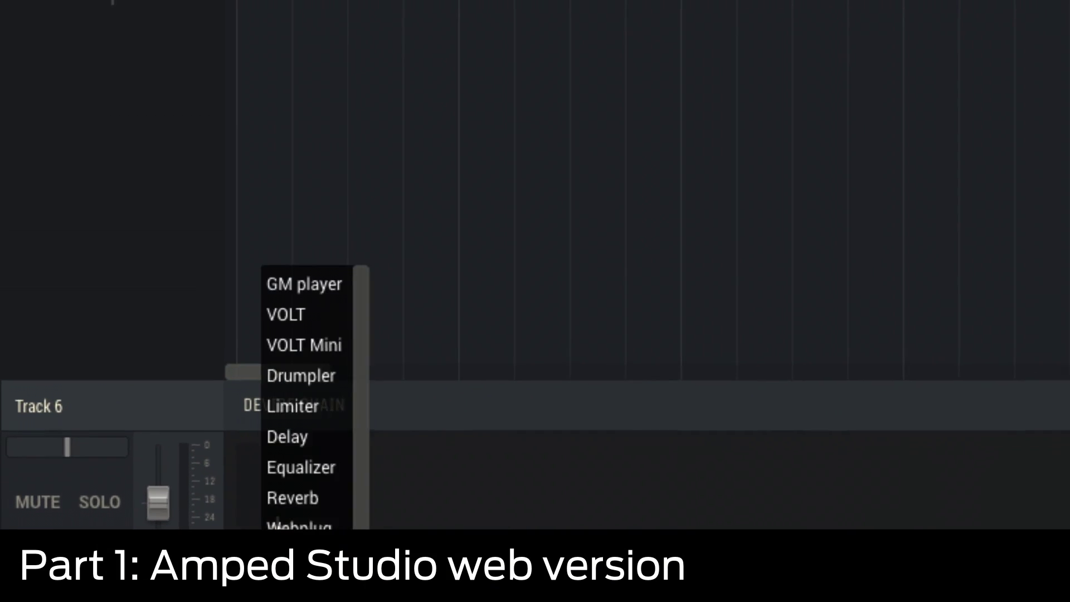
left_click(285, 402)
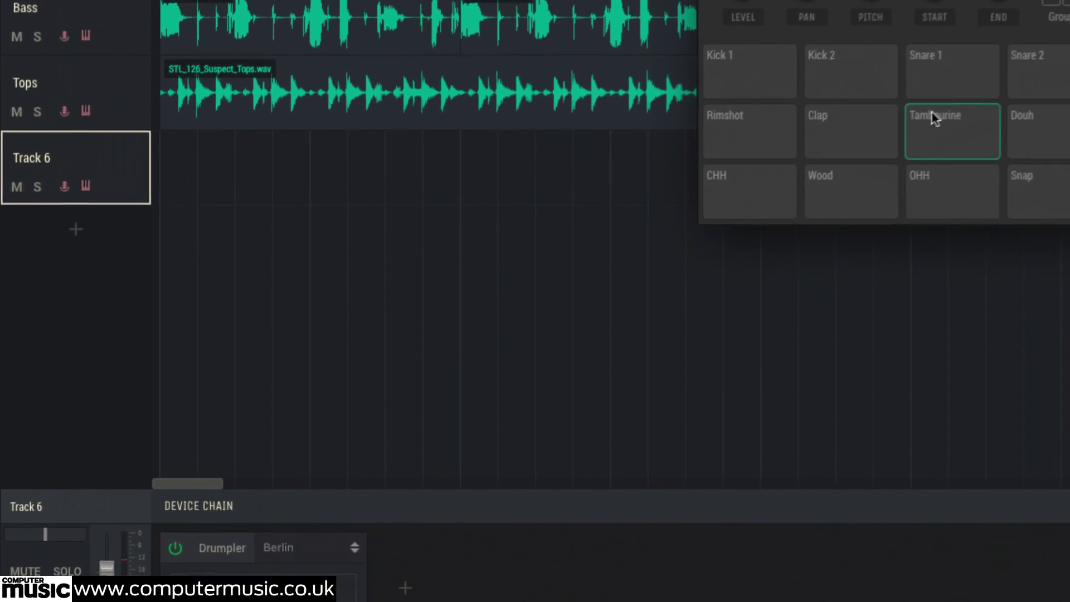
left_click(791, 220)
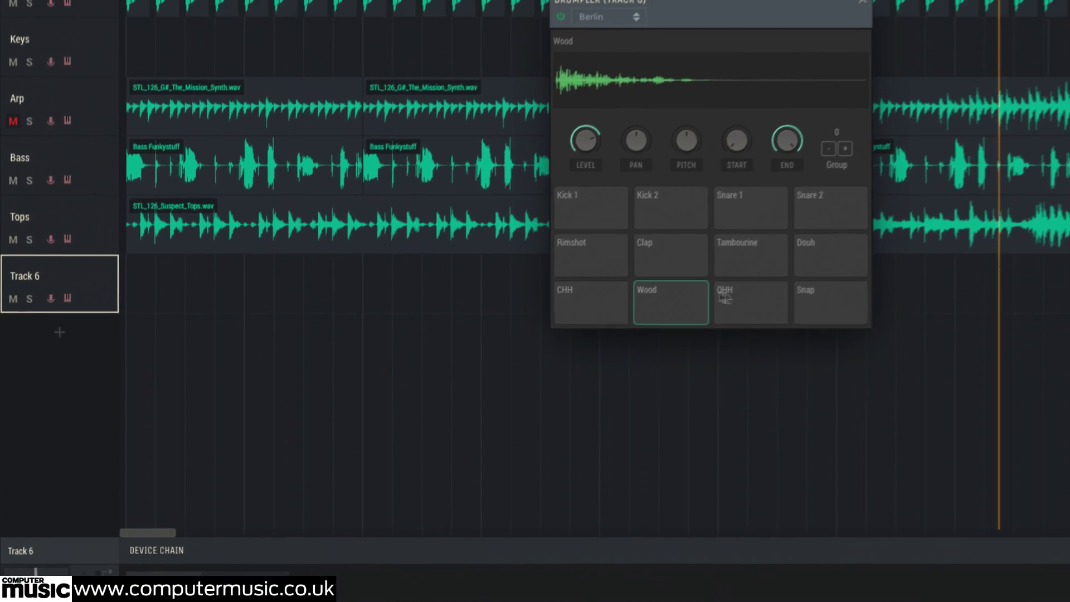
left_click(896, 213)
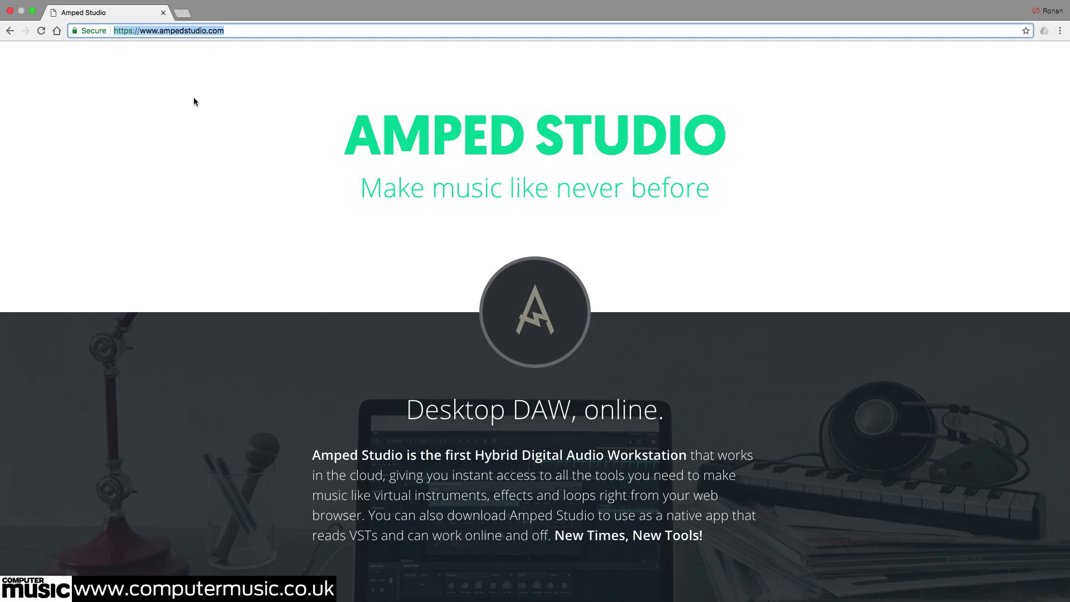
Step: Show the Amped Studio website full screen and launch the online studio from it
key("ctrl+super+f")
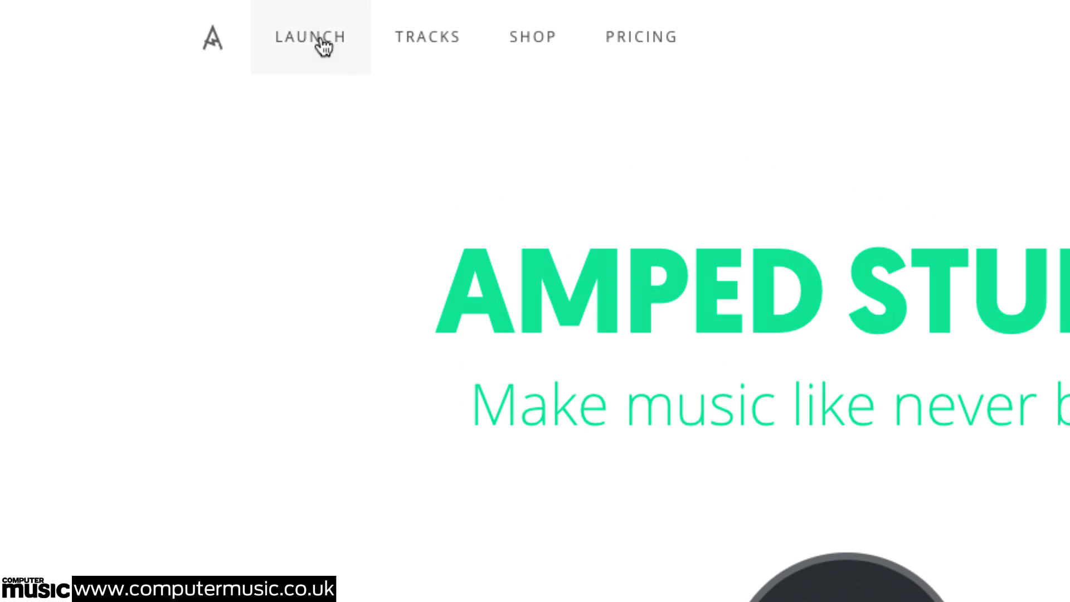
left_click(321, 44)
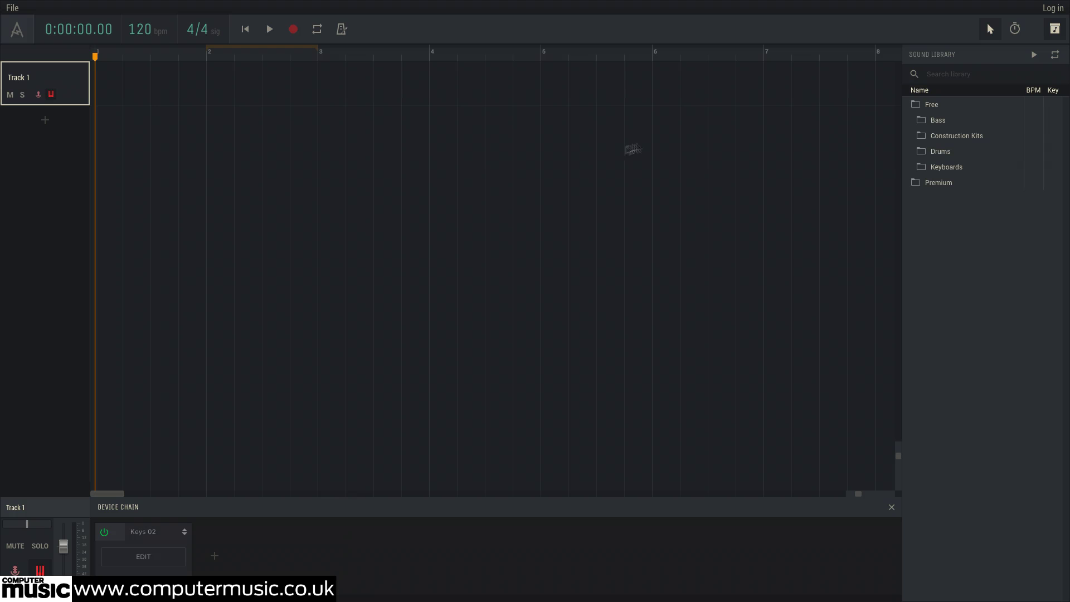
Step: Place the Drums Trap AP loop from the free Drums folder at bar 1 of Track 1
left_click(926, 150)
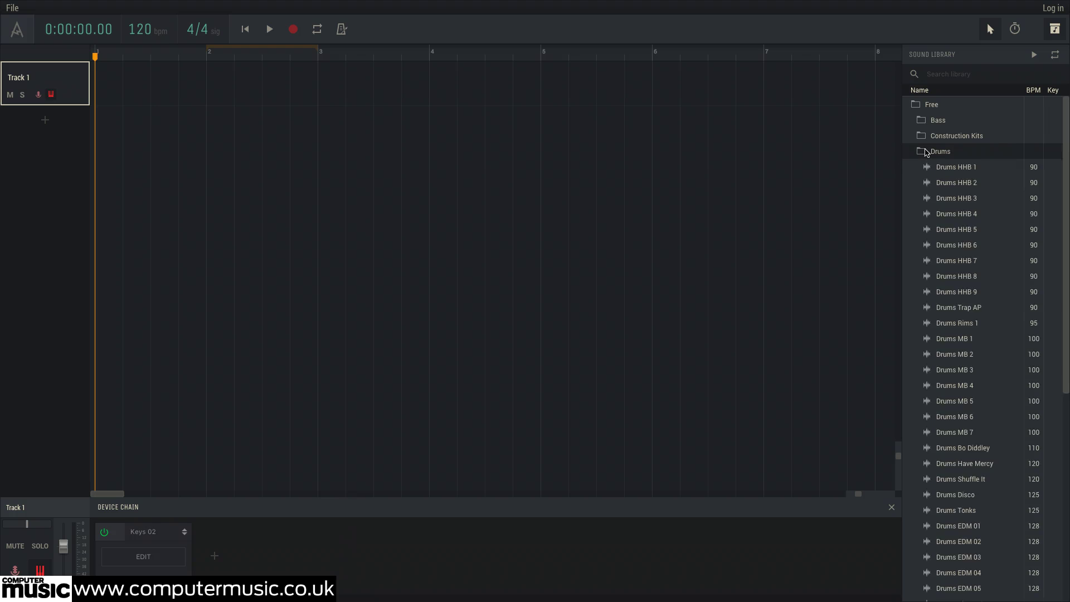
left_click(956, 309)
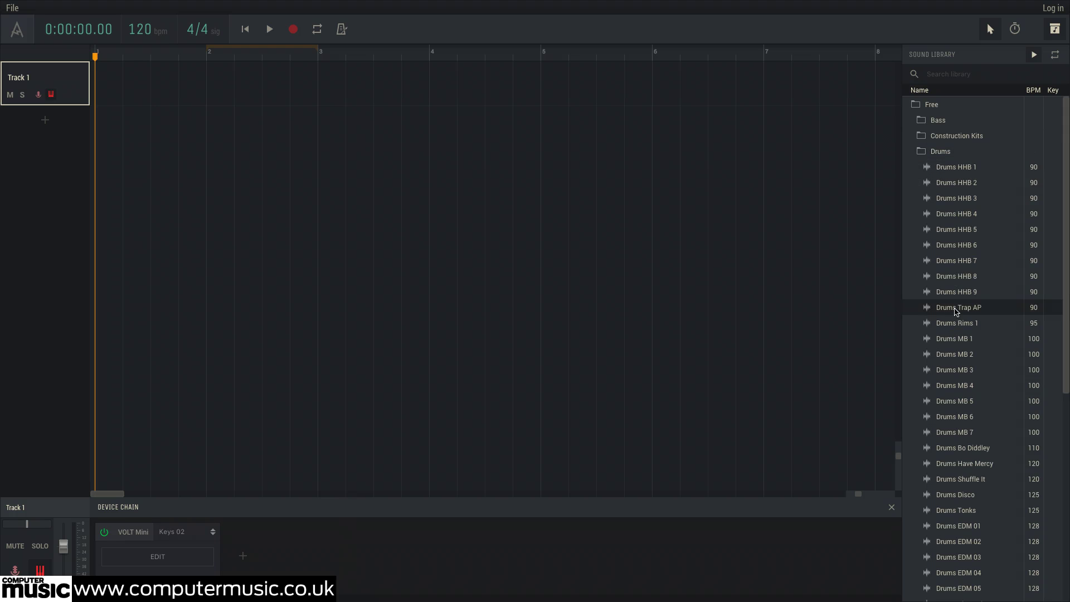
left_click_drag(227, 88, 98, 81)
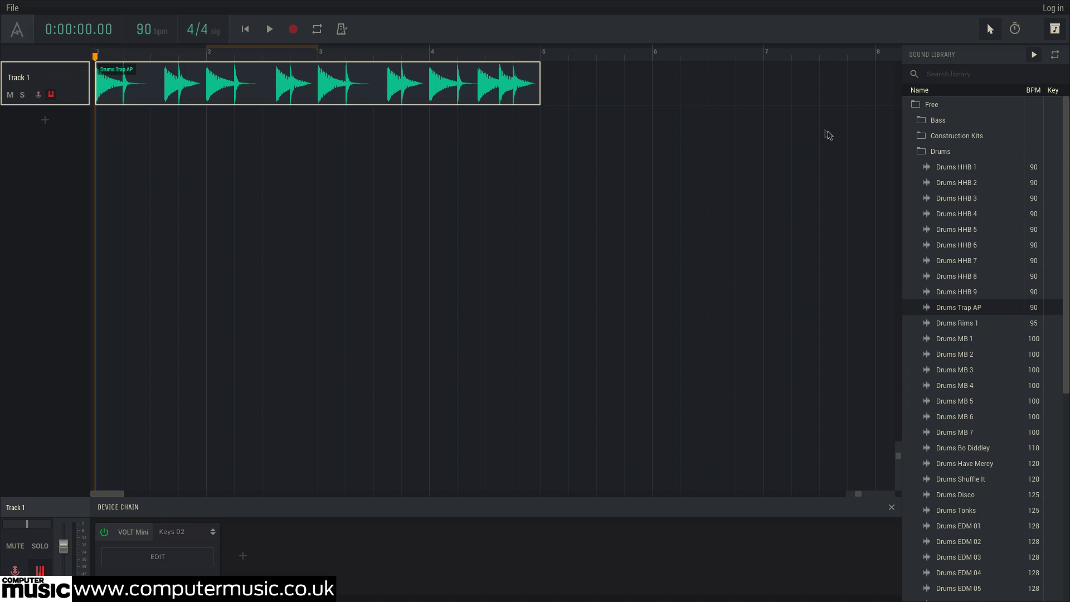
Step: Add the Bass Chill 2 audio loop from the free Bass folder at bar 1, below the drum track
left_click(938, 121)
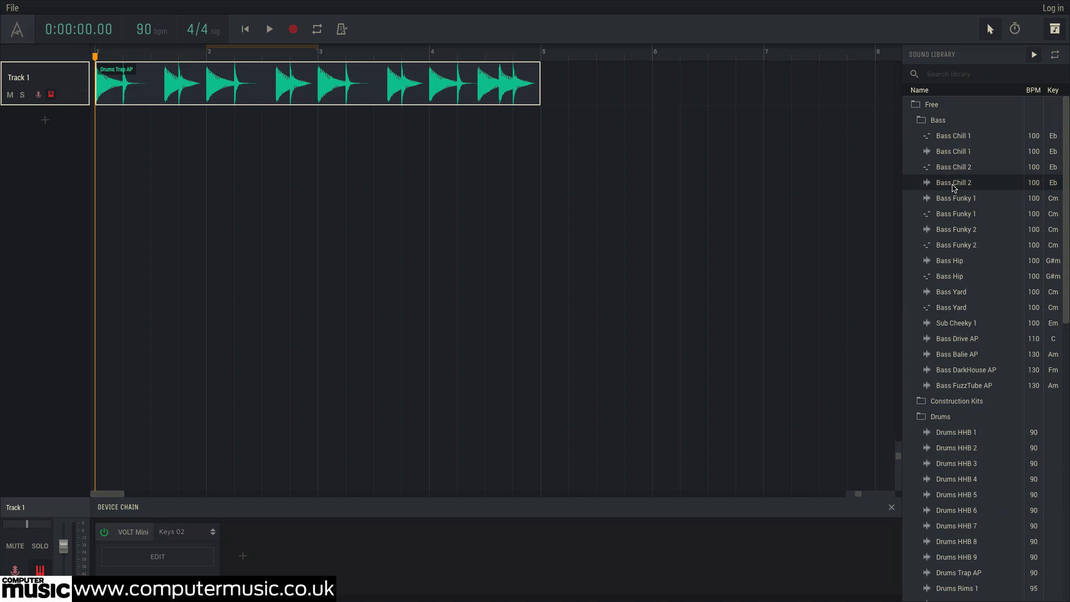
left_click_drag(955, 188, 158, 100)
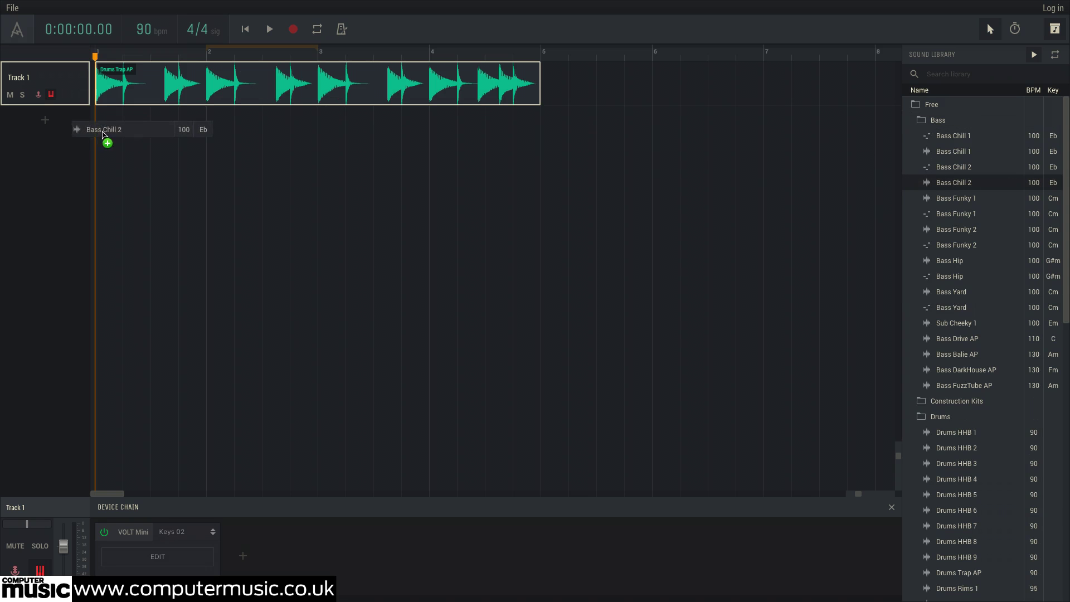
left_click_drag(103, 134, 103, 134)
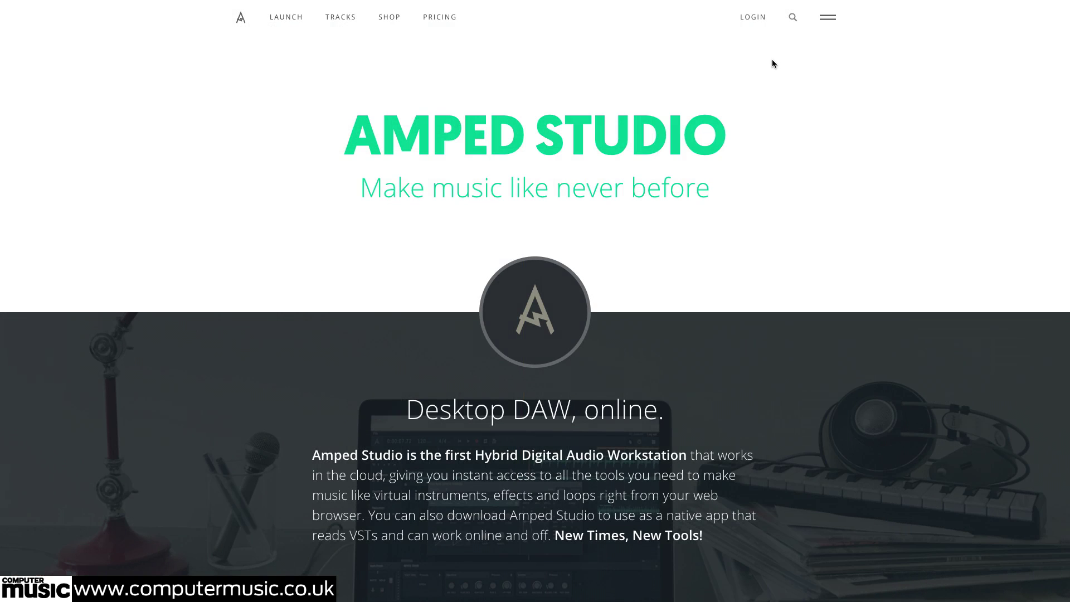
Step: Open the website's account sign-up link, and log in to the online studio with the account e-mail and password
left_click(755, 18)
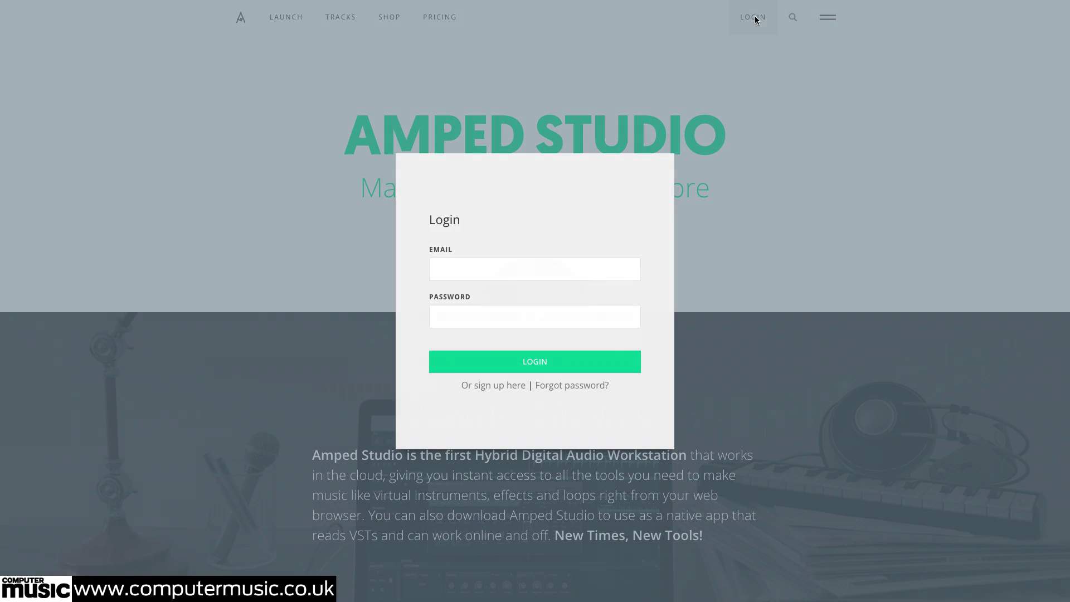
left_click(502, 386)
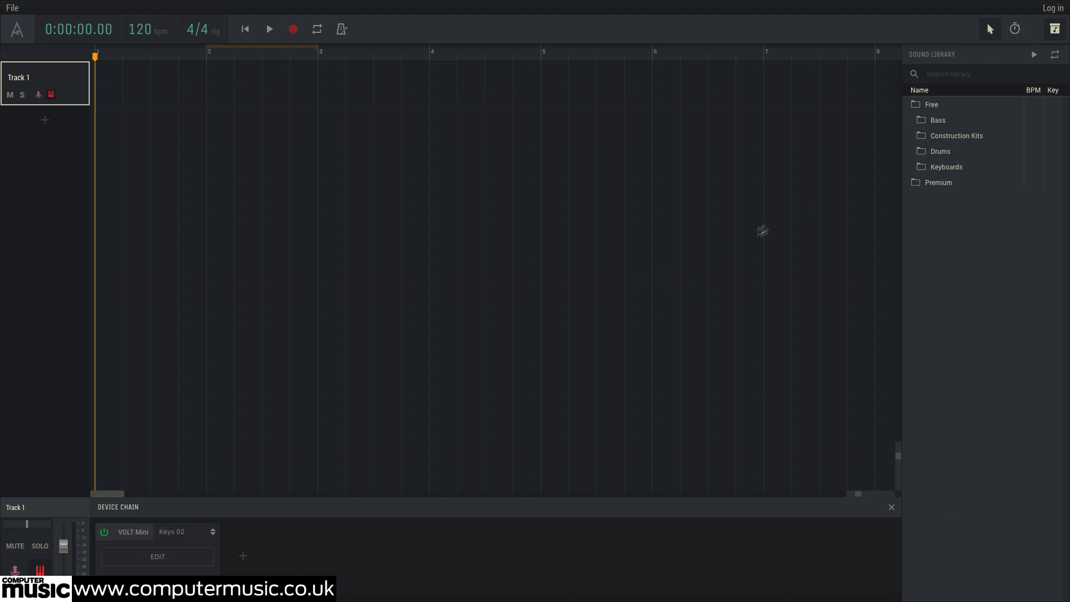
left_click(1049, 10)
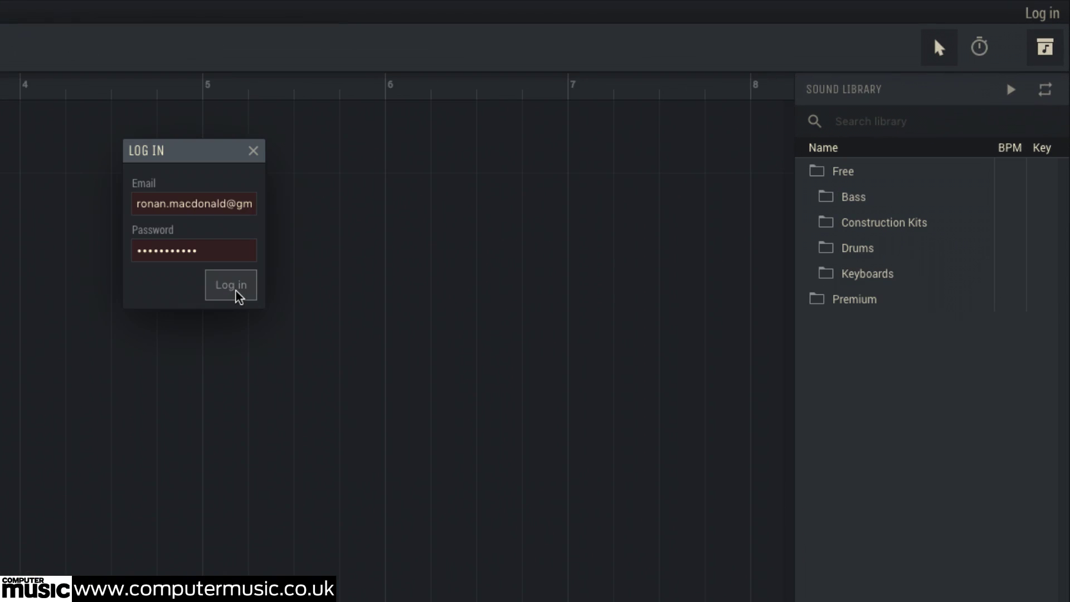
key("Return")
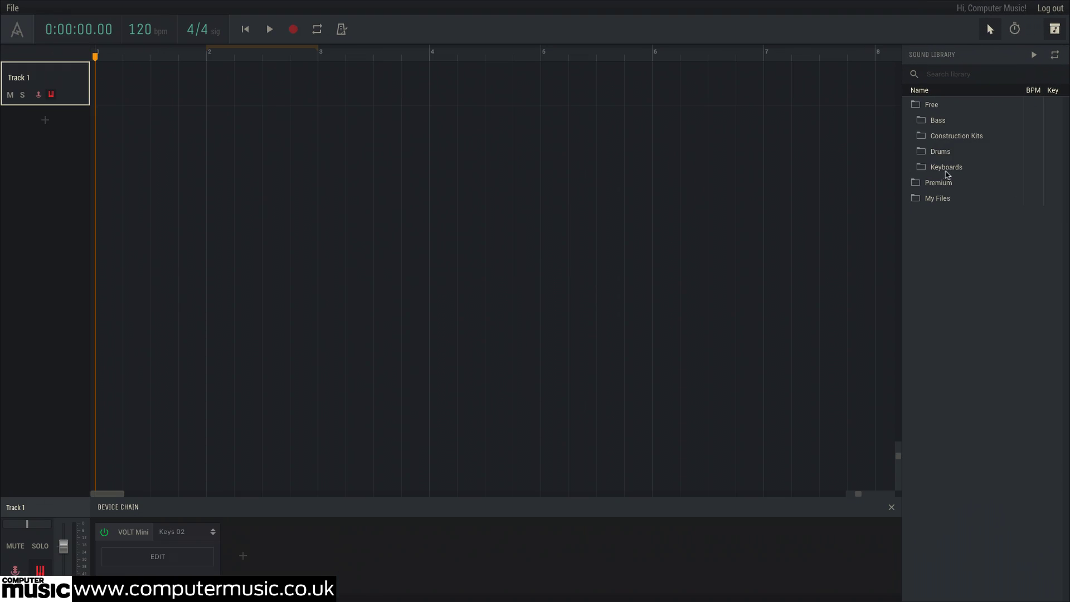
Step: Browse the Premium sound library, looking through the loops in its Brass and Drums folders
left_click(934, 184)
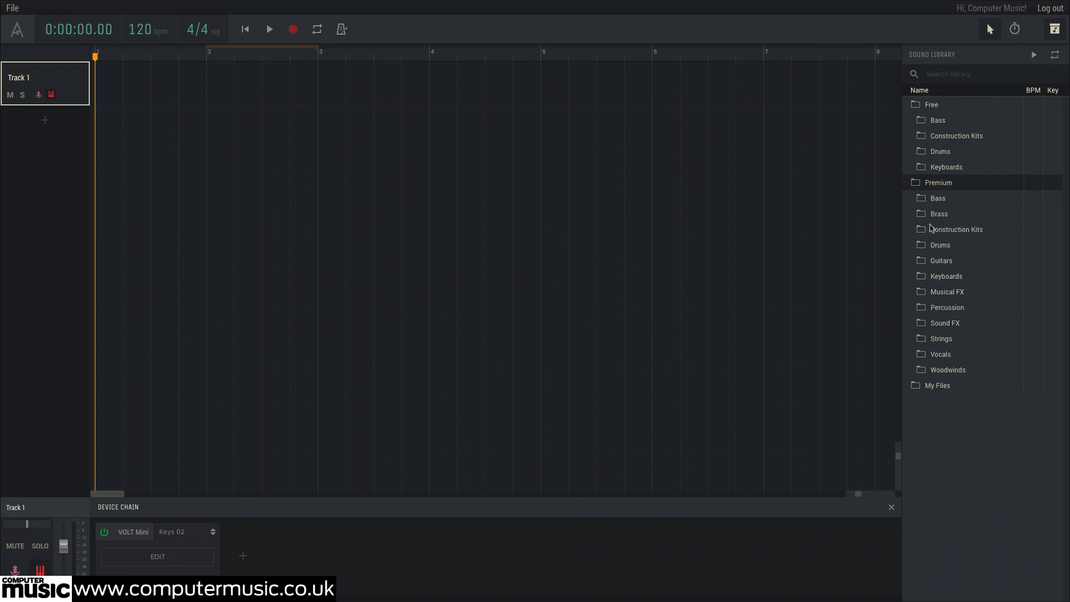
left_click(936, 215)
scroll(925, 267, "down", 3)
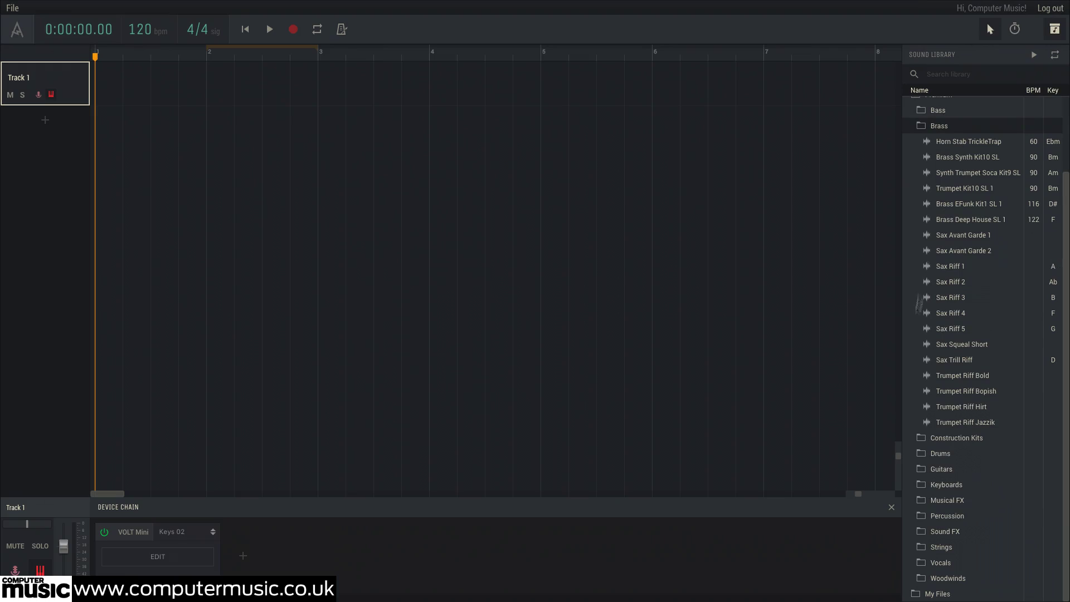
left_click(936, 454)
scroll(931, 457, "down", 10)
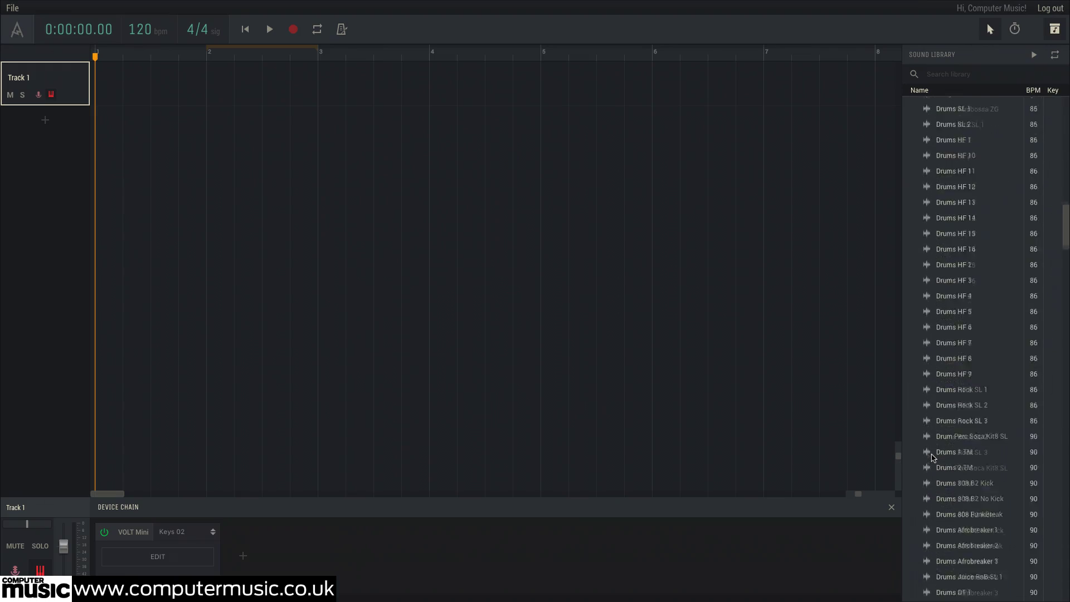
scroll(933, 458, "down", 6)
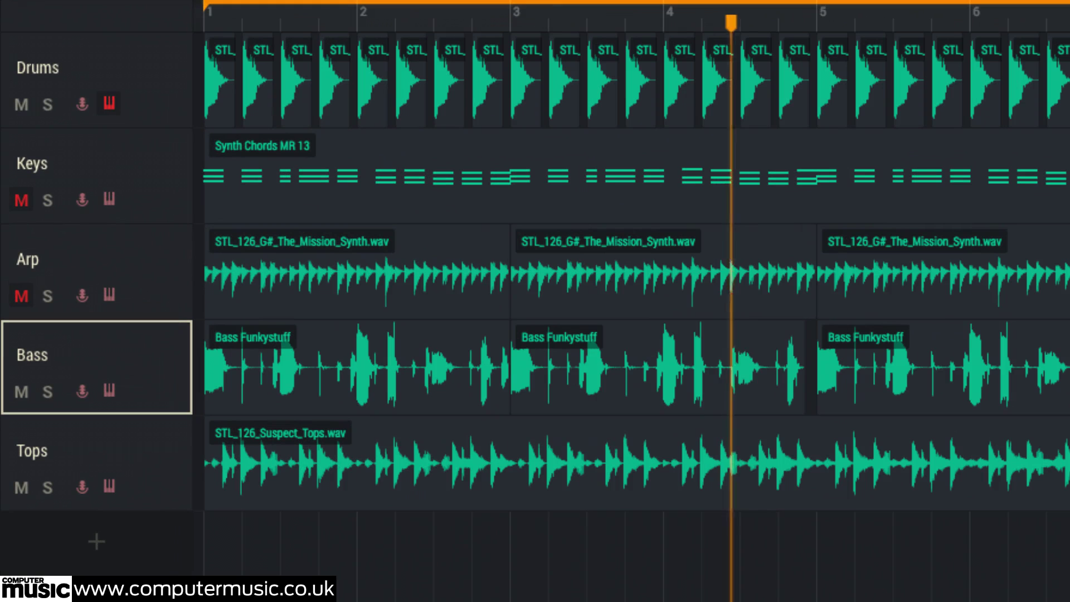
Step: Select the Drums, Keys, Arp, Bass and Tops tracks one after another, returning to Bass
left_click(125, 70)
left_click(136, 176)
left_click(146, 269)
left_click(145, 366)
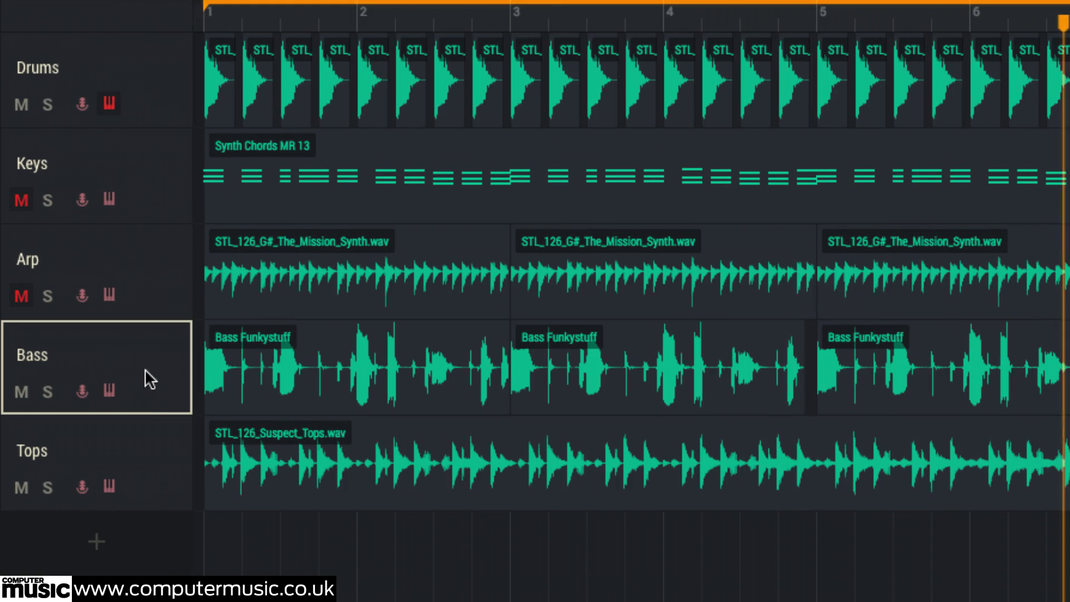
left_click(146, 472)
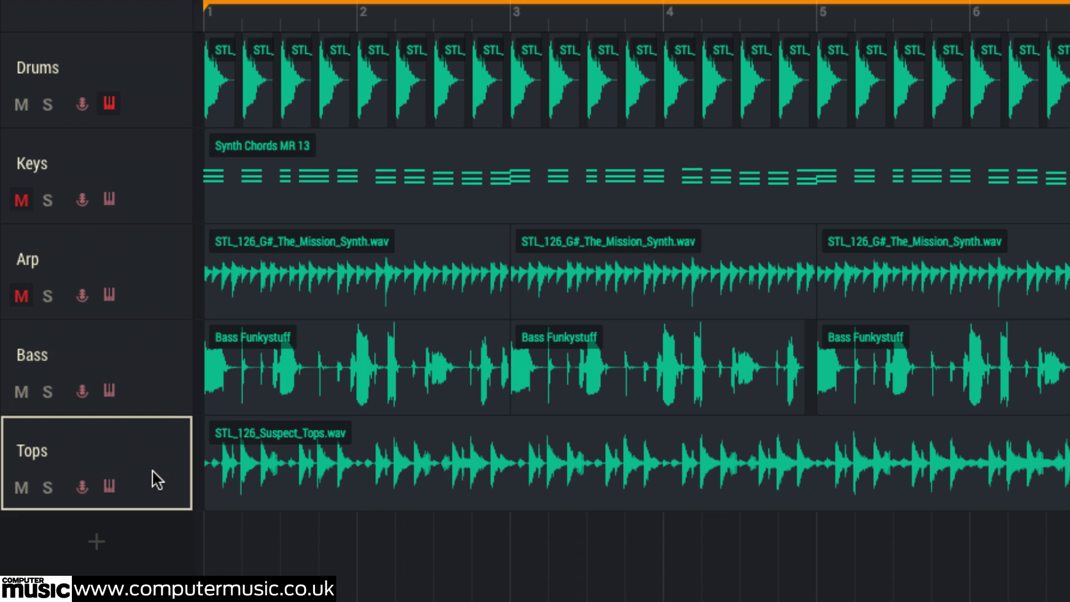
left_click(160, 385)
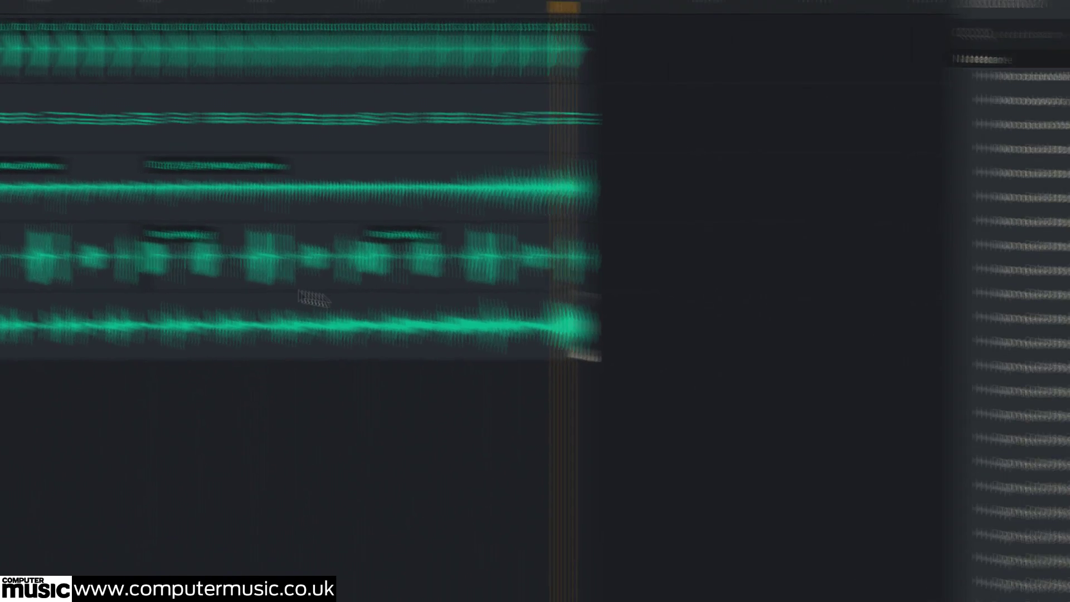
scroll(913, 205, "up", 20)
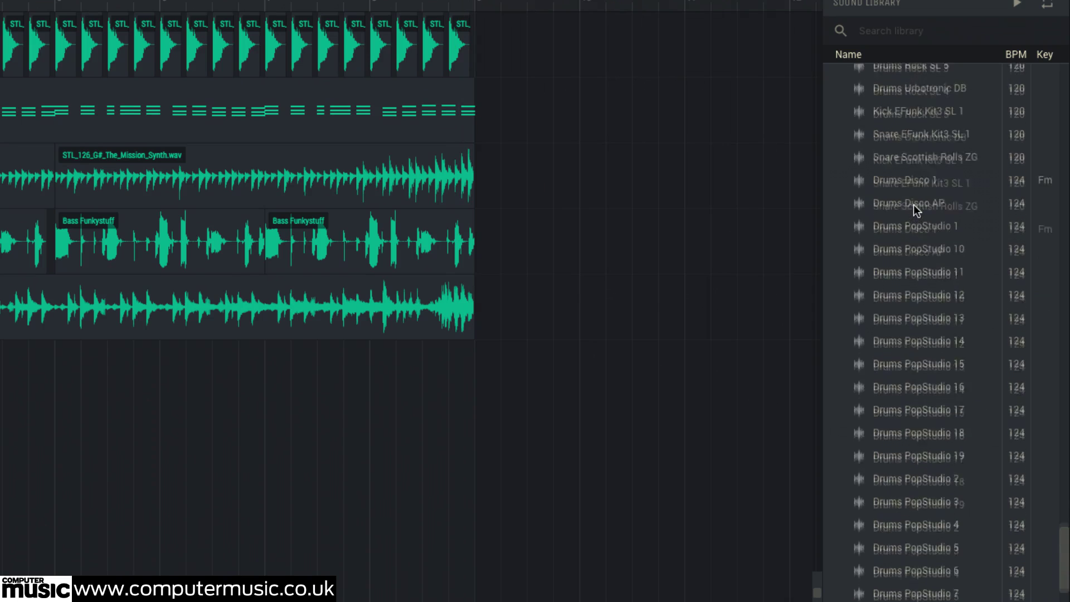
scroll(914, 206, "up", 7)
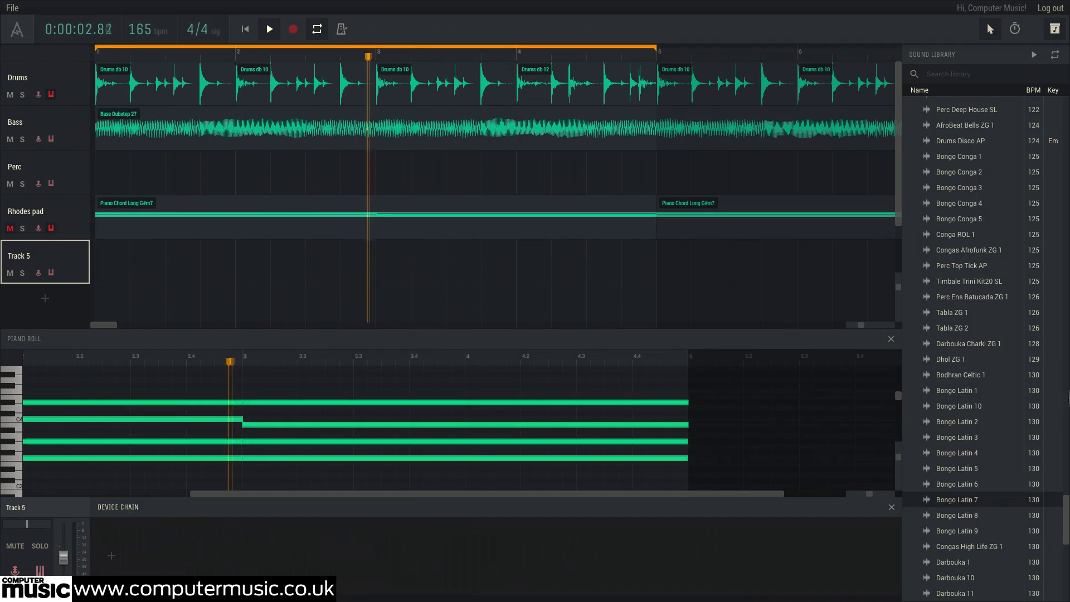
Step: Place the Bongo Latin 7 loop at bar 1 of the Perc track and duplicate it at bar 3
left_click_drag(956, 468, 103, 169)
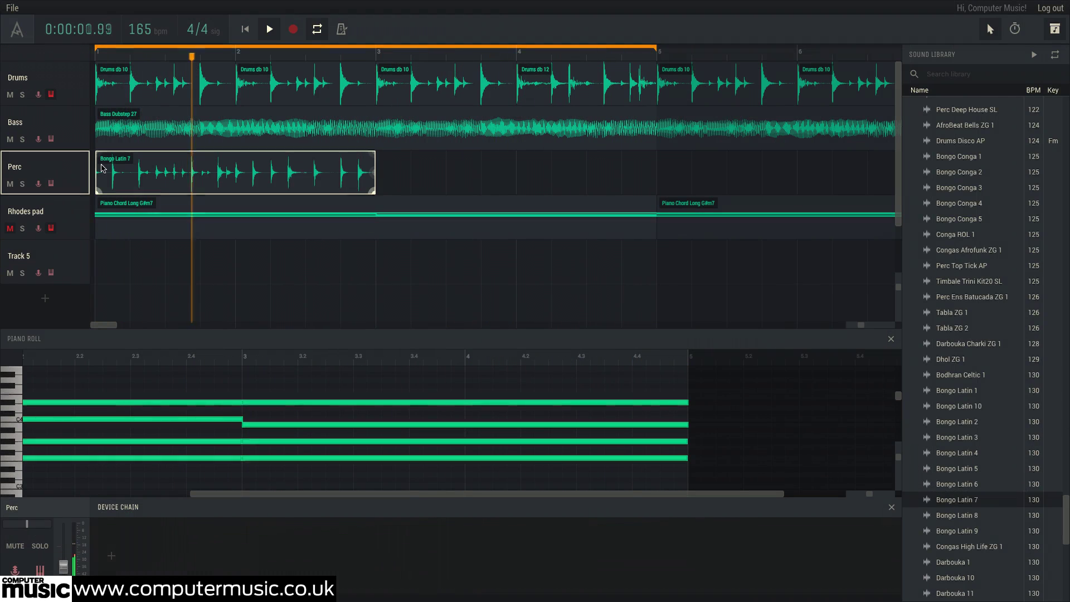
left_click_drag(304, 177, 554, 185)
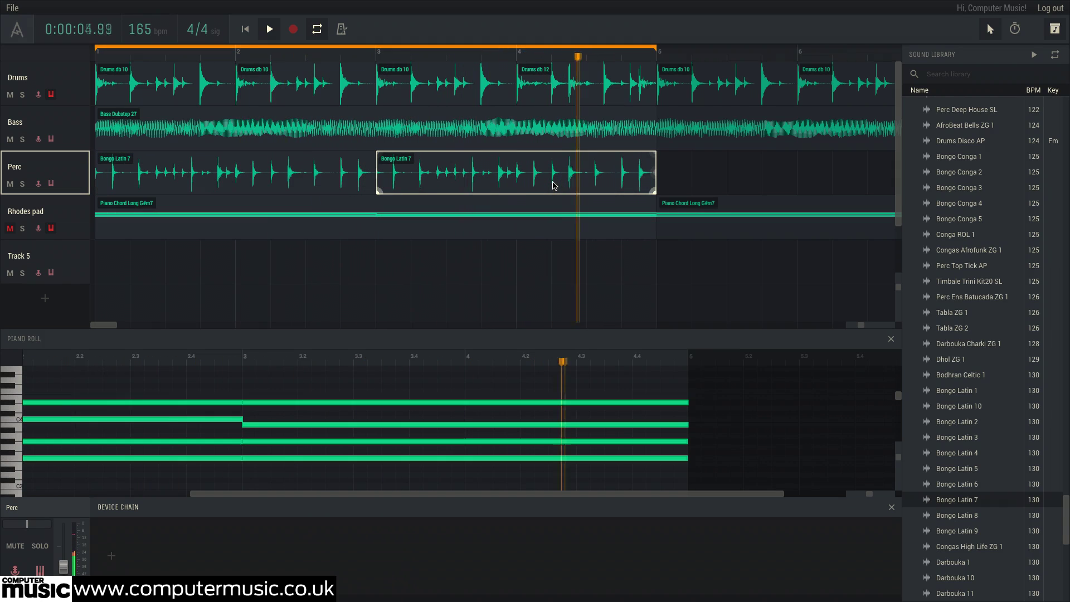
Step: Import HYB_172_Break_11.wav from the Finder window to bar 1 of Track 5 and return to the studio
key("super+Tab")
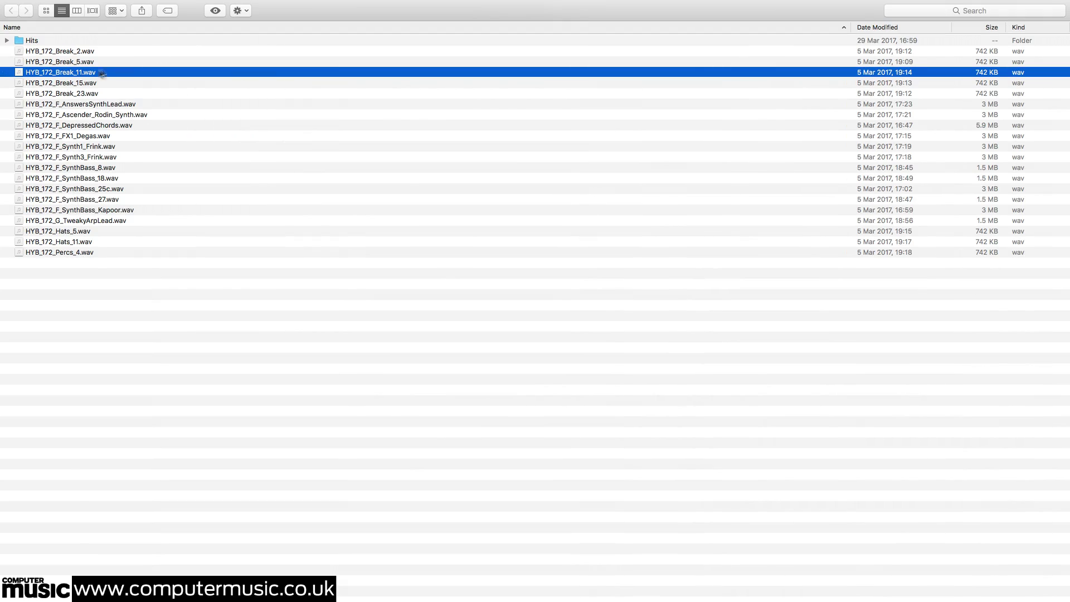
left_click_drag(71, 73, 101, 263)
key("super+Tab")
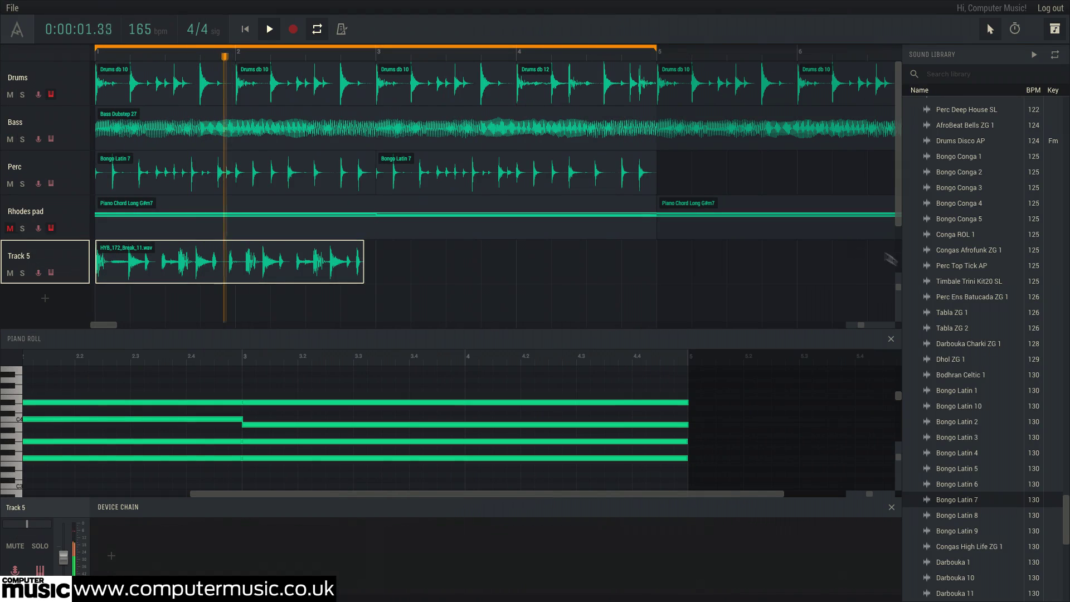
Step: Look through the My Files folder of the sound library, including its DnB, Housey number and Hands-on with Amped Studio folders
scroll(959, 390, "down", 10)
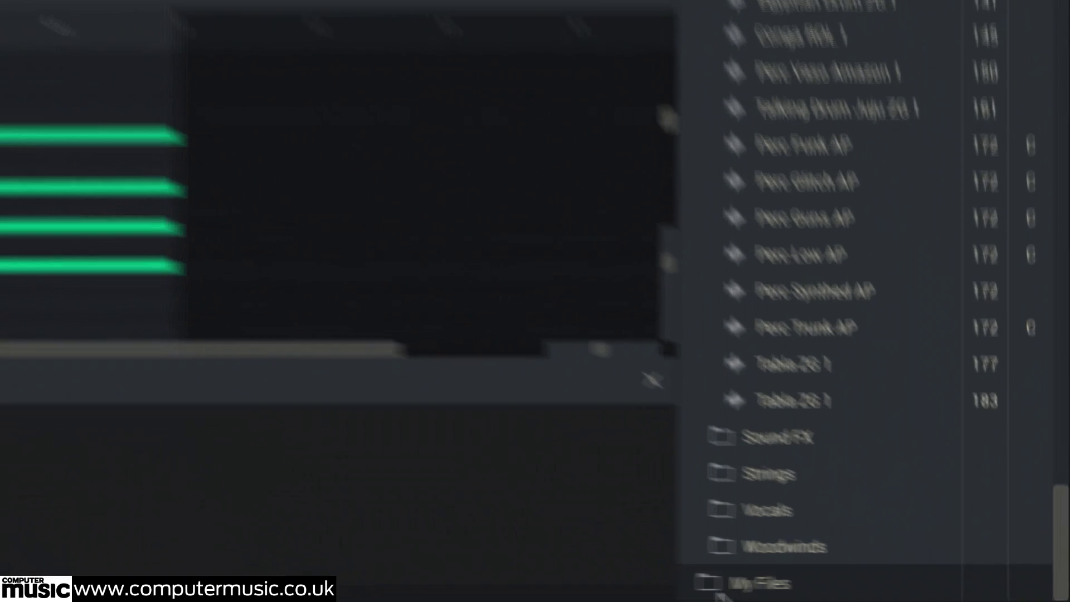
scroll(723, 490, "down", 2)
left_click(663, 486)
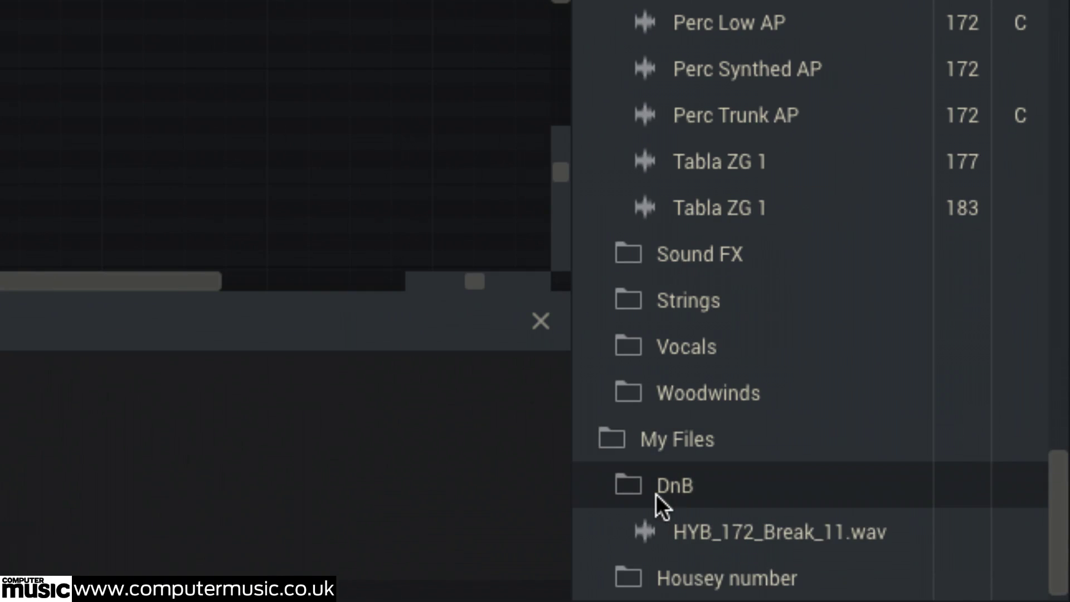
scroll(657, 493, "down", 1)
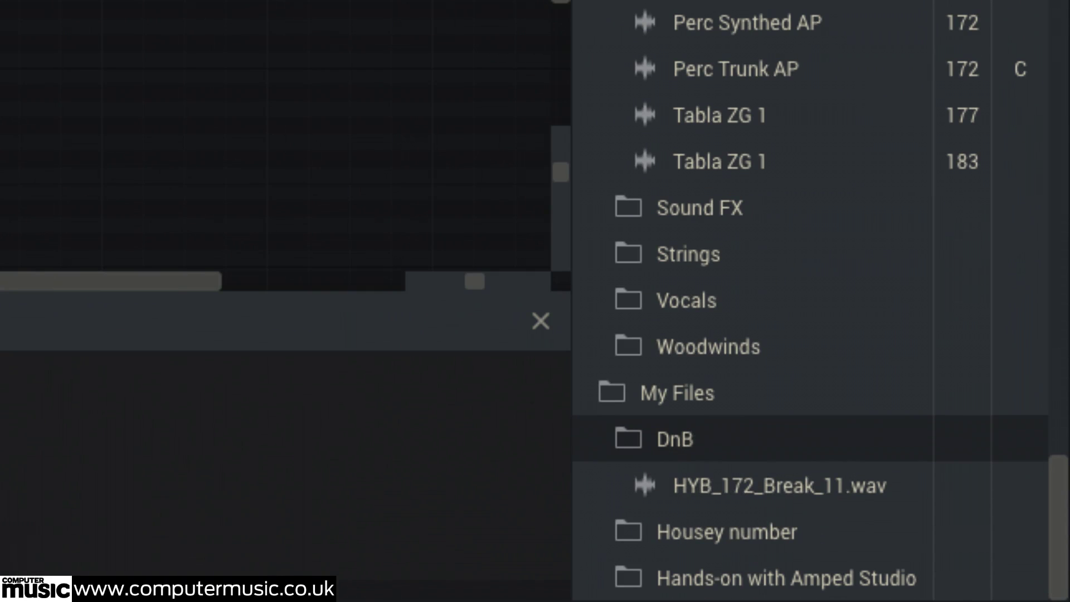
scroll(808, 301, "up", 10)
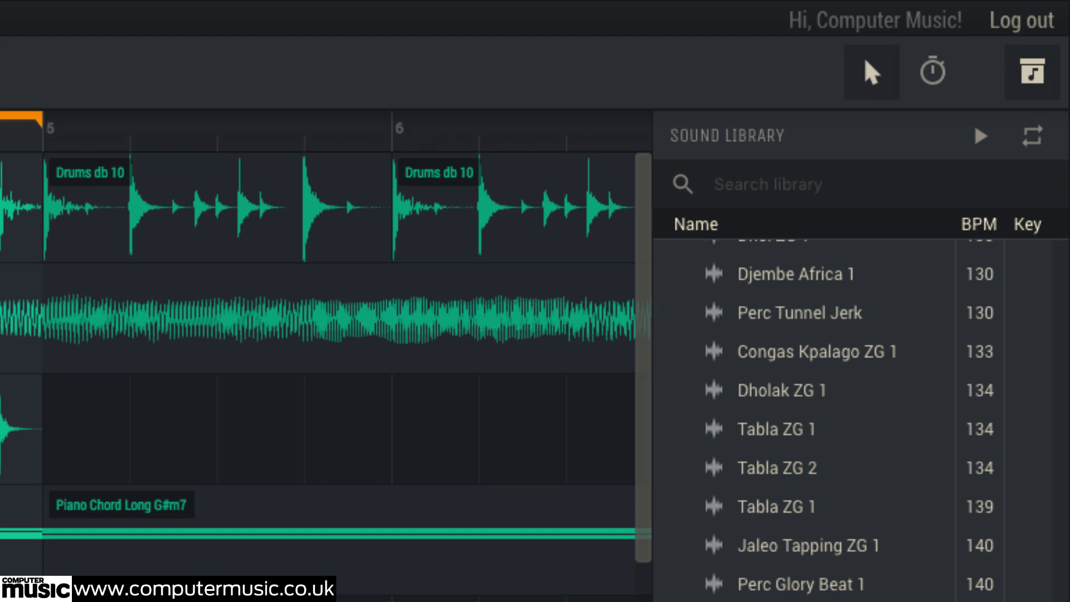
Step: Time-stretch the HYB_172_Break_11.wav clip on Track 5 to end at bar 3 and place a copy at bar 3
left_click(931, 71)
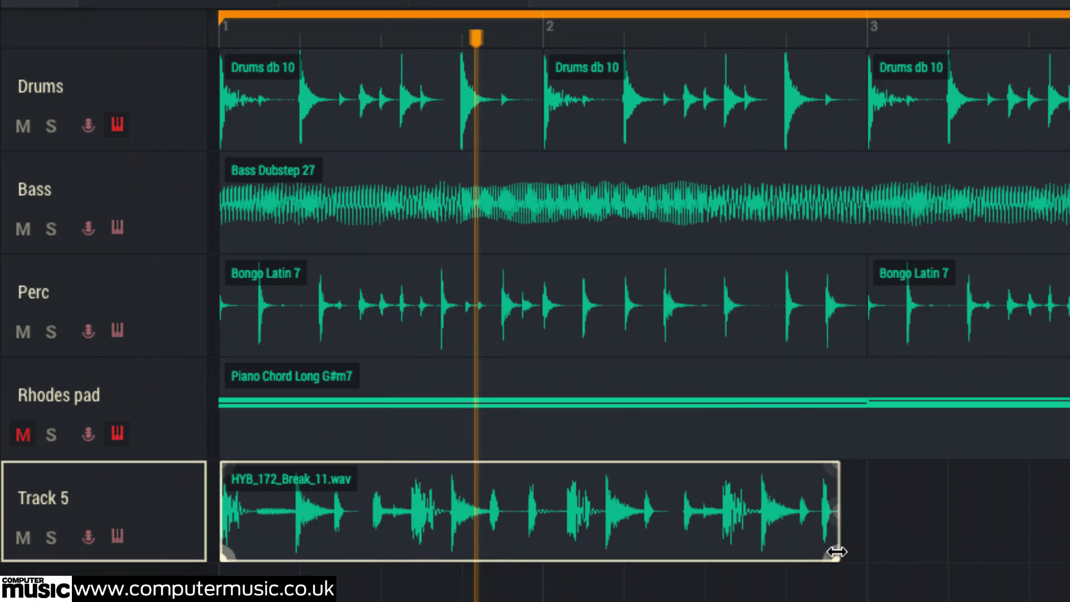
left_click_drag(833, 552, 866, 552)
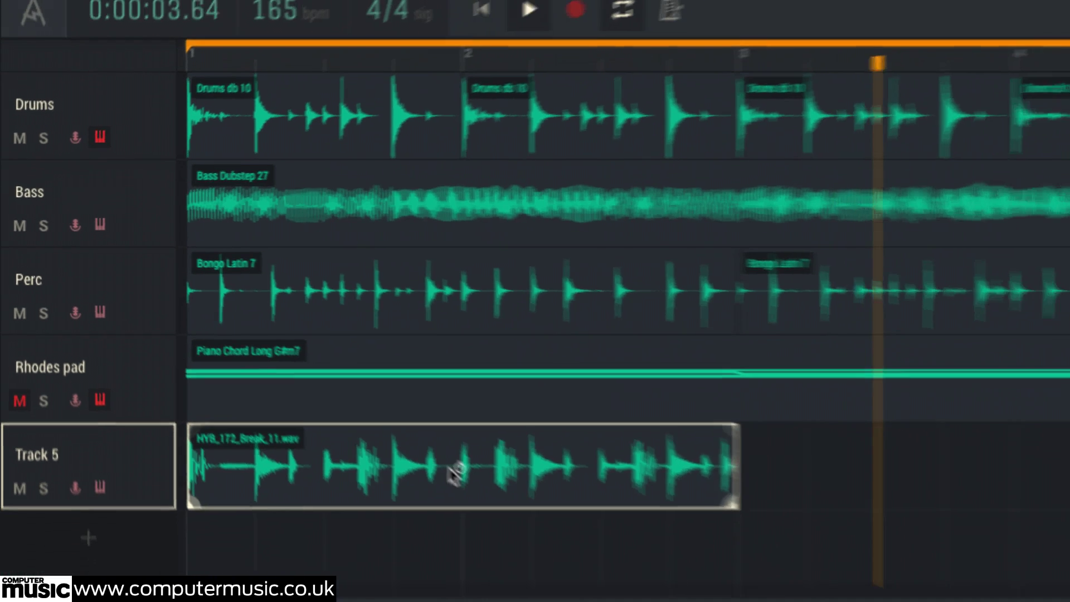
left_click_drag(456, 473, 815, 430)
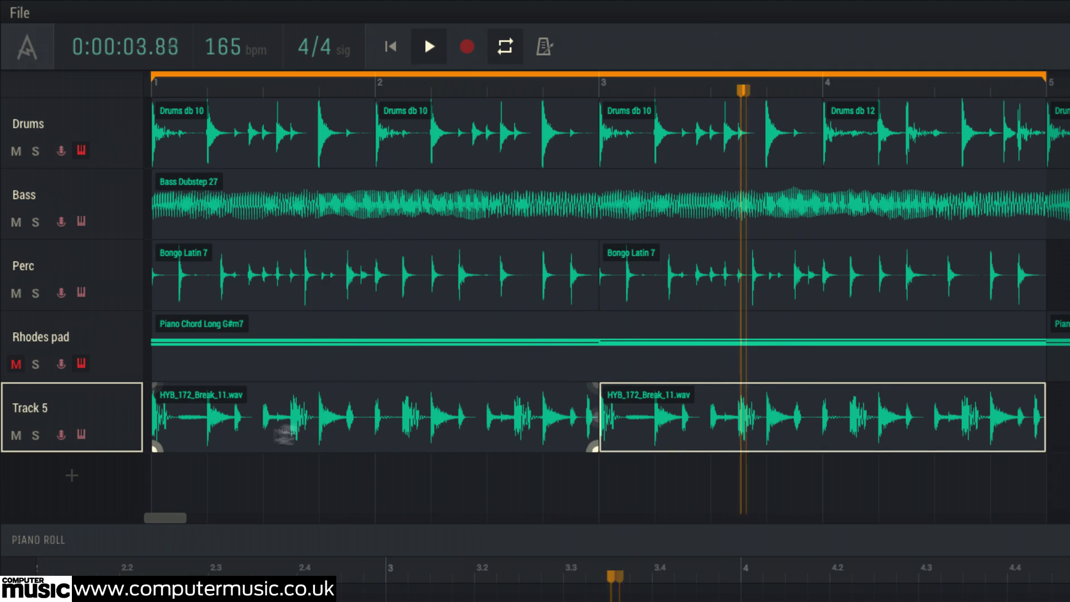
Step: Solo Track 5, the Drums track and the Bass track one after another
left_click(36, 436)
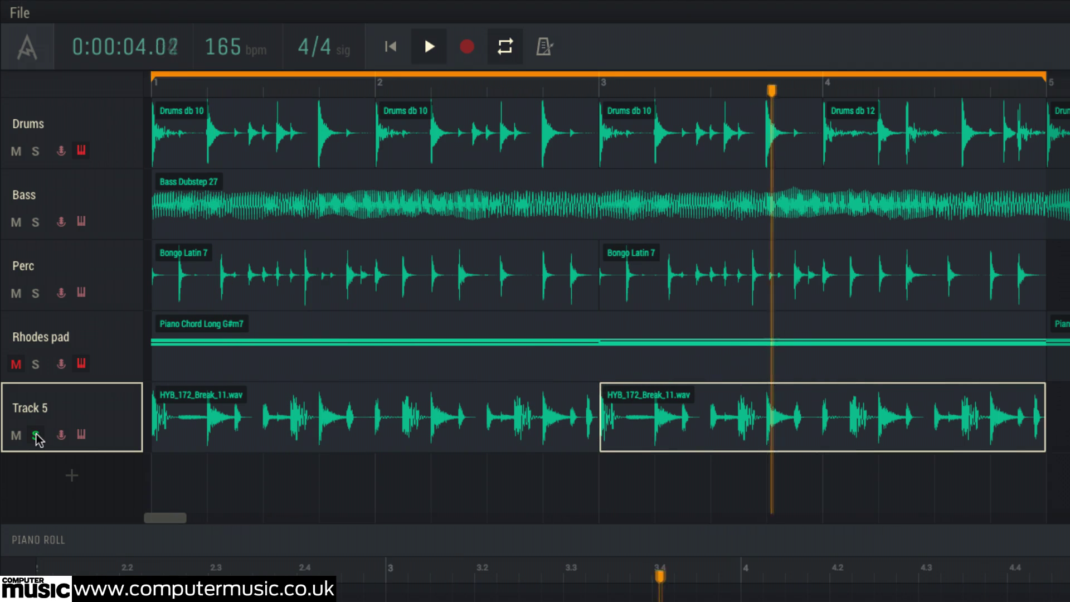
left_click(35, 151)
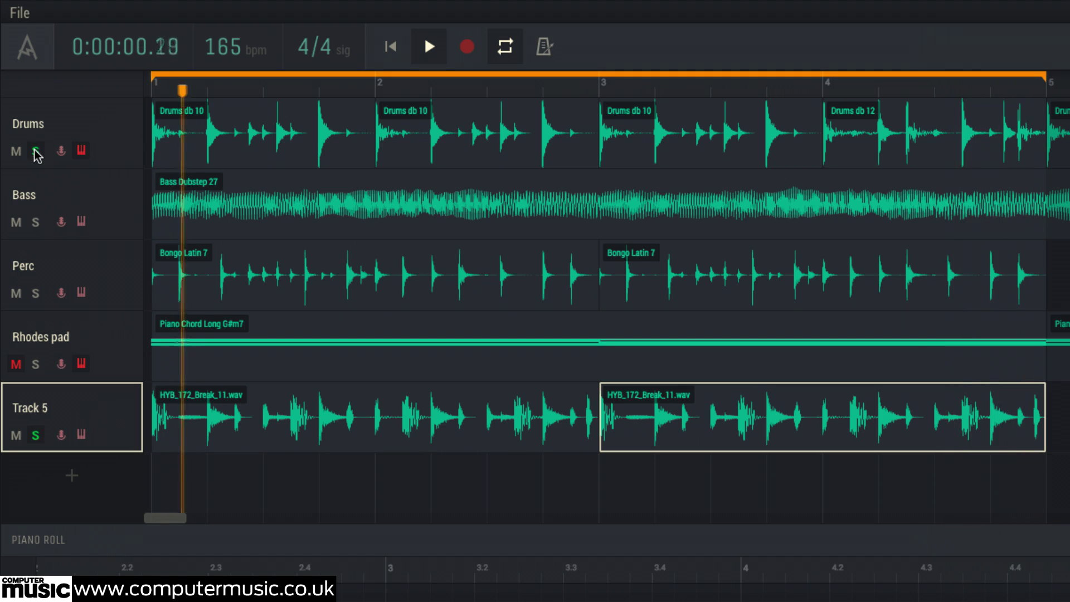
left_click(35, 222)
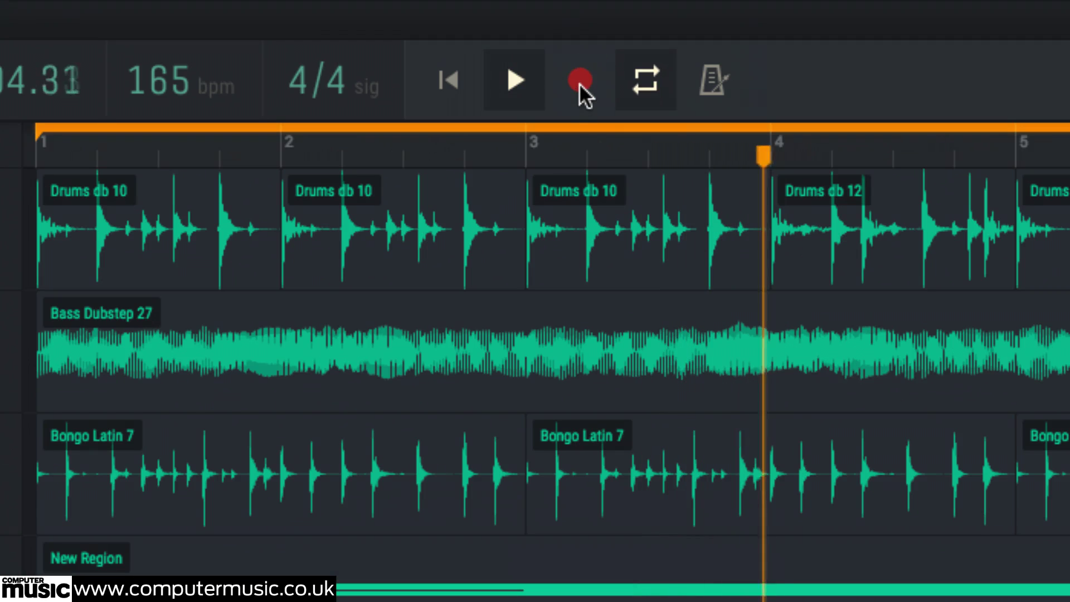
Step: Record an audio take on Track 6 from just after bar 4 and move the recorded clip two bars earlier
left_click(580, 83)
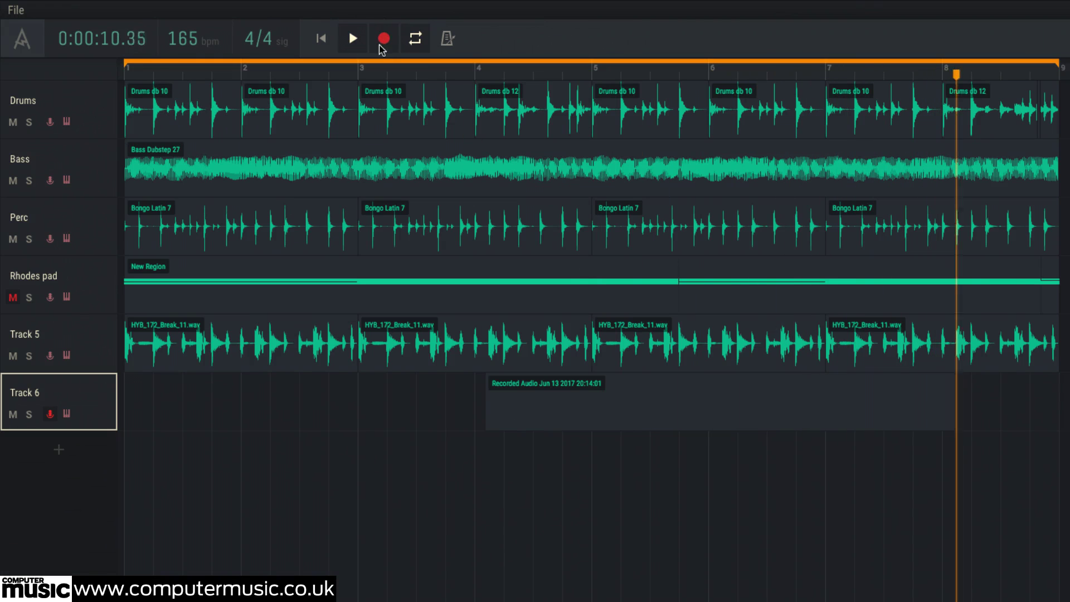
left_click(383, 39)
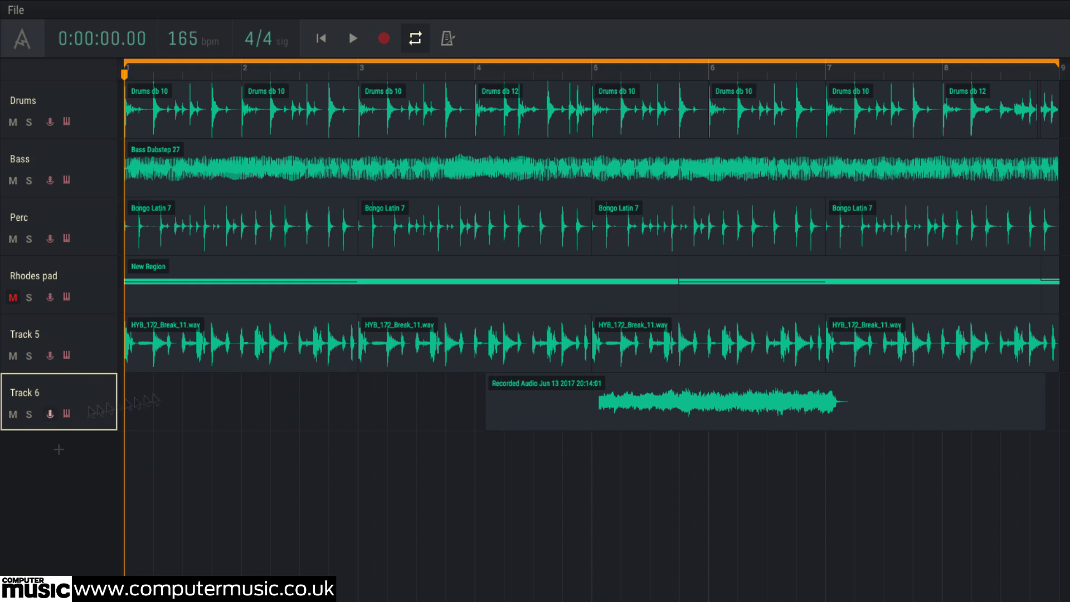
left_click_drag(623, 410, 386, 418)
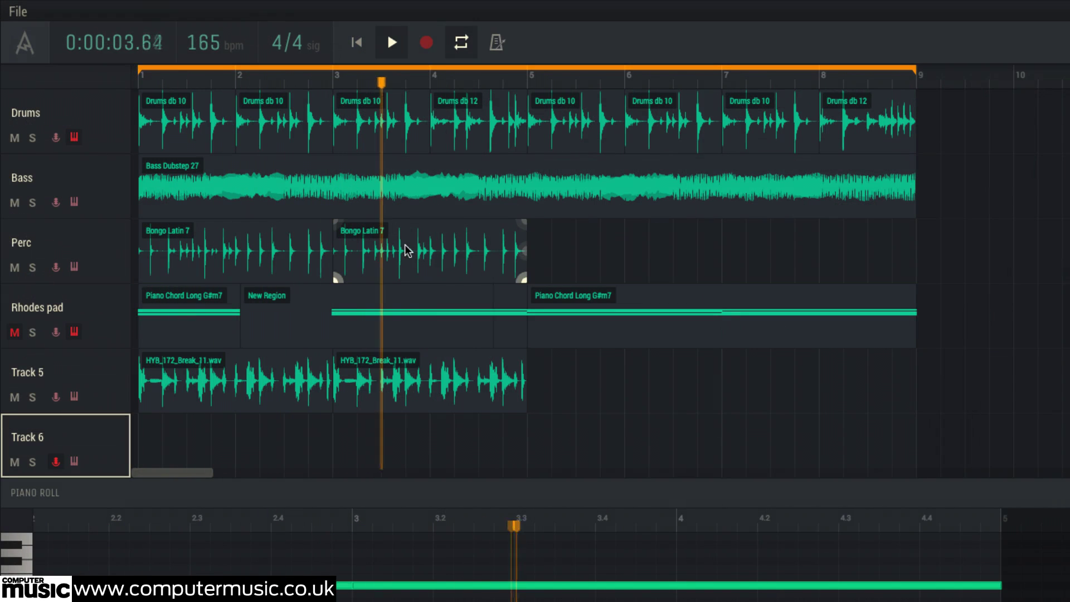
Step: Shorten the Bass Dubstep 27 clip to end at bar 5 and extend it back out to bar 9
left_click_drag(914, 210, 523, 206)
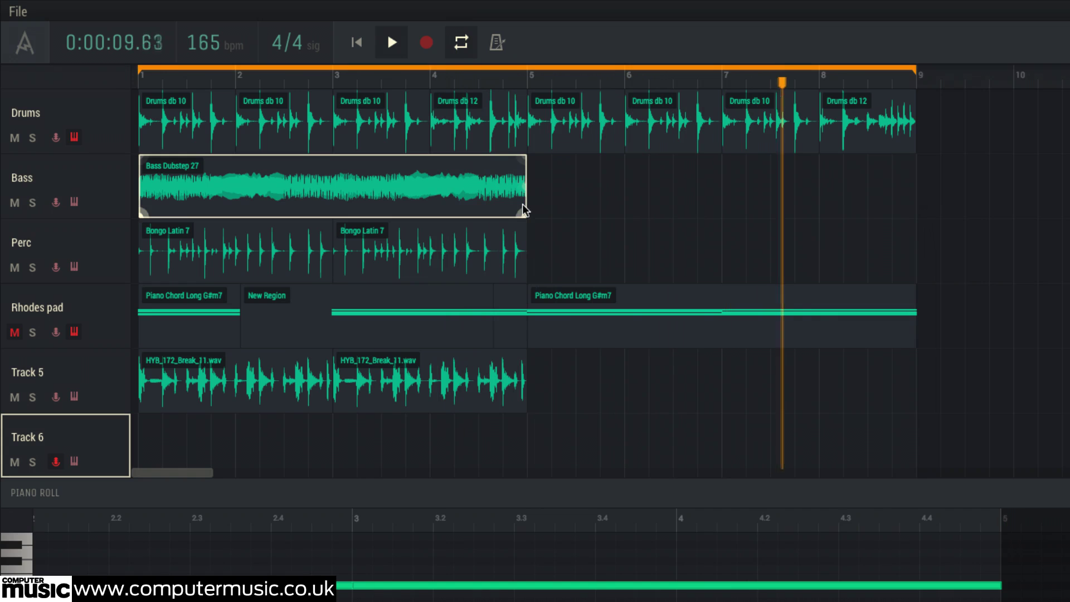
left_click_drag(524, 210, 915, 195)
Step: Duplicate the second Bongo Latin 7 clip on the Perc track to bars 5 and 7
left_click(410, 261)
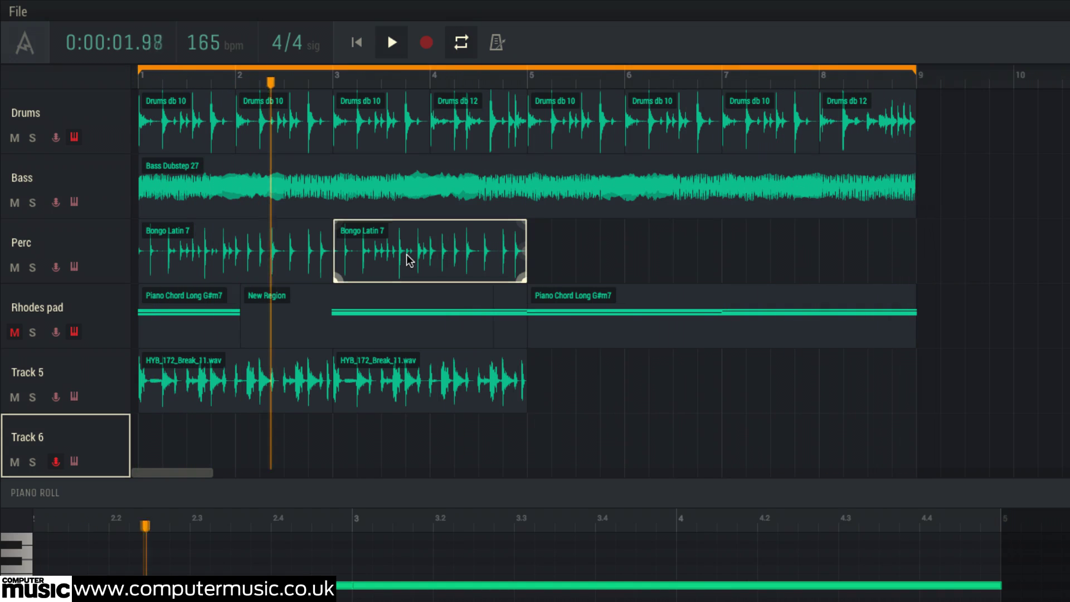
key("ctrl+d")
left_click_drag(605, 251, 819, 249)
Step: Copy both HYB_172_Break_11.wav clips on Track 5 so that the copies start at bars 5 and 7
left_click(423, 390)
left_click(251, 377, "shift")
left_click_drag(251, 377, 615, 393)
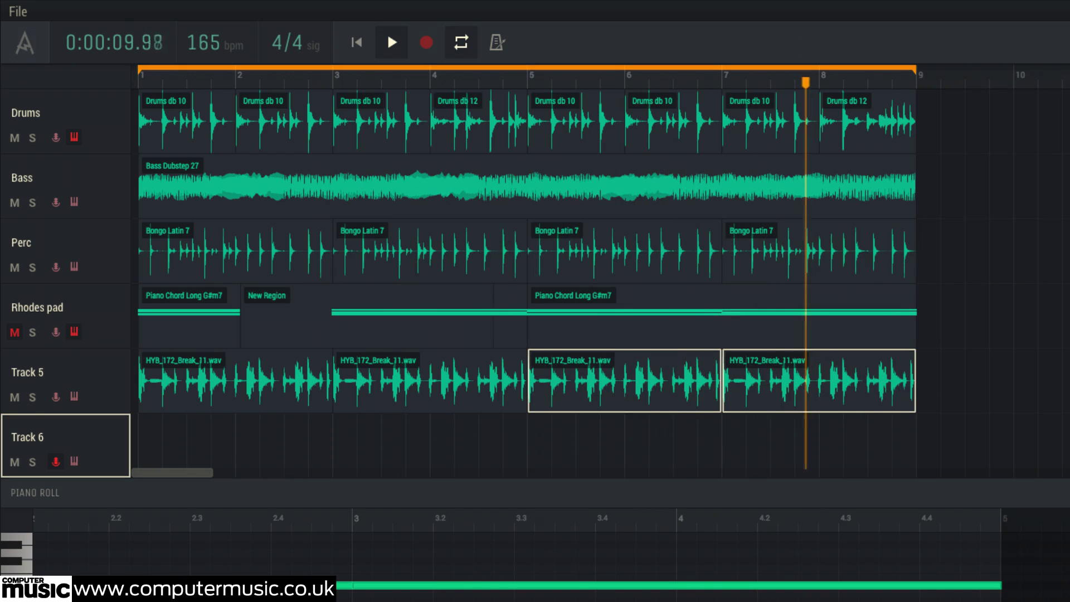
left_click(1001, 365)
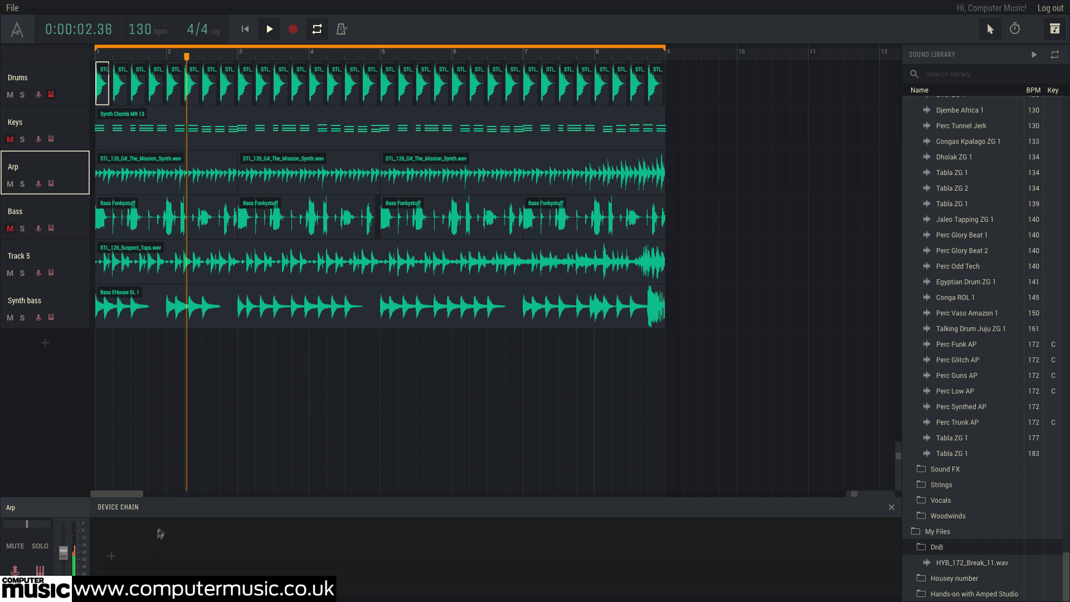
Step: Add an Equalizer to the Arp track's device chain and load its Low Cut preset
left_click(110, 556)
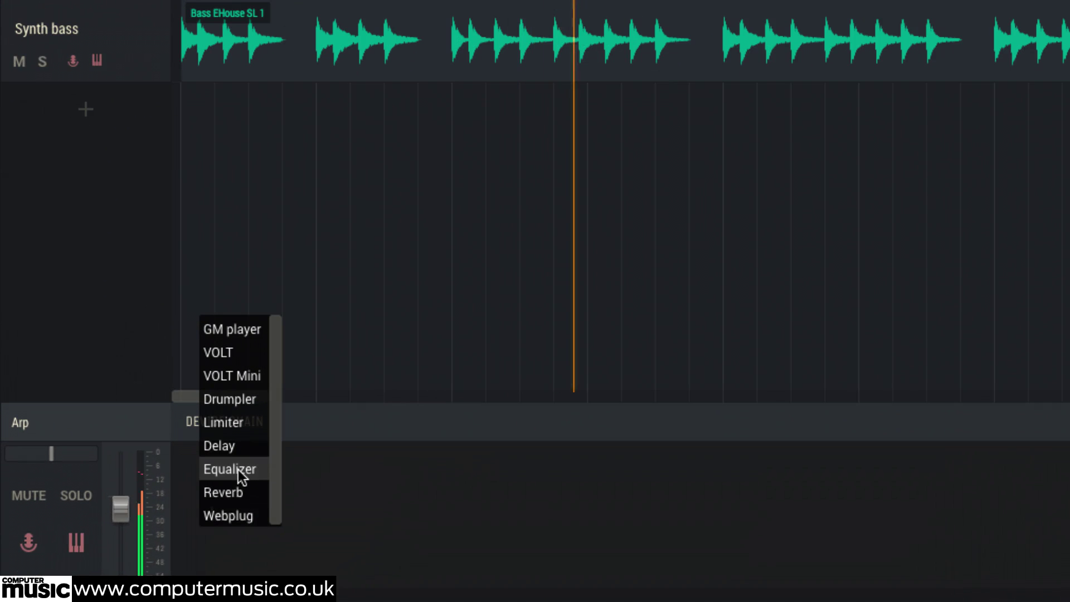
left_click(238, 469)
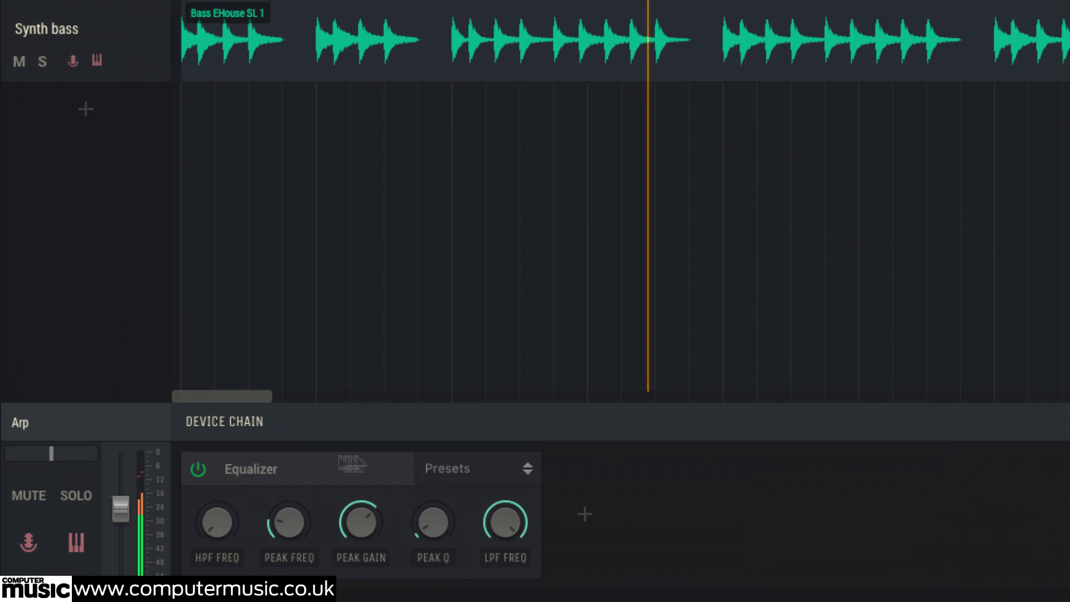
left_click(481, 476)
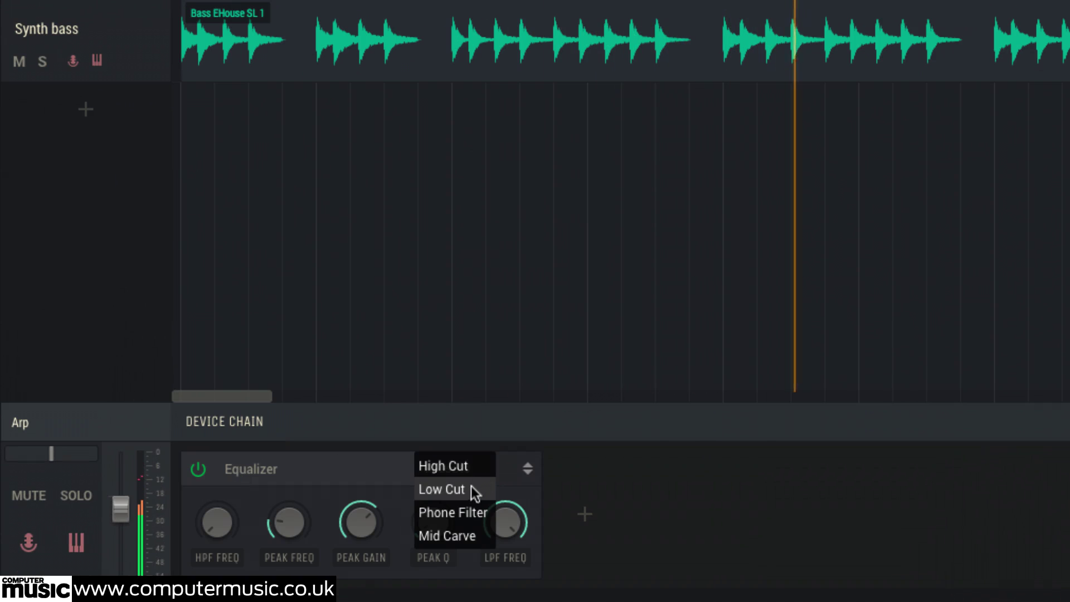
left_click(472, 487)
Step: Adjust the Equalizer's HPF frequency, lower its LPF frequency and set Peak Q to 3.14
mouse_move(217, 523)
left_click_drag(216, 533, 227, 551)
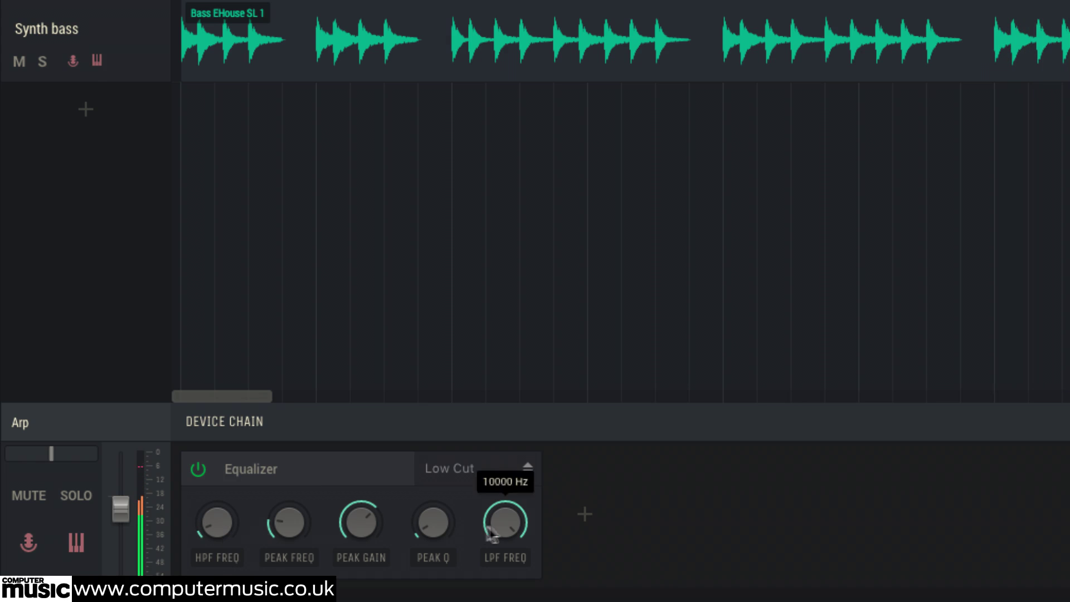
left_click_drag(501, 520, 509, 599)
mouse_move(440, 528)
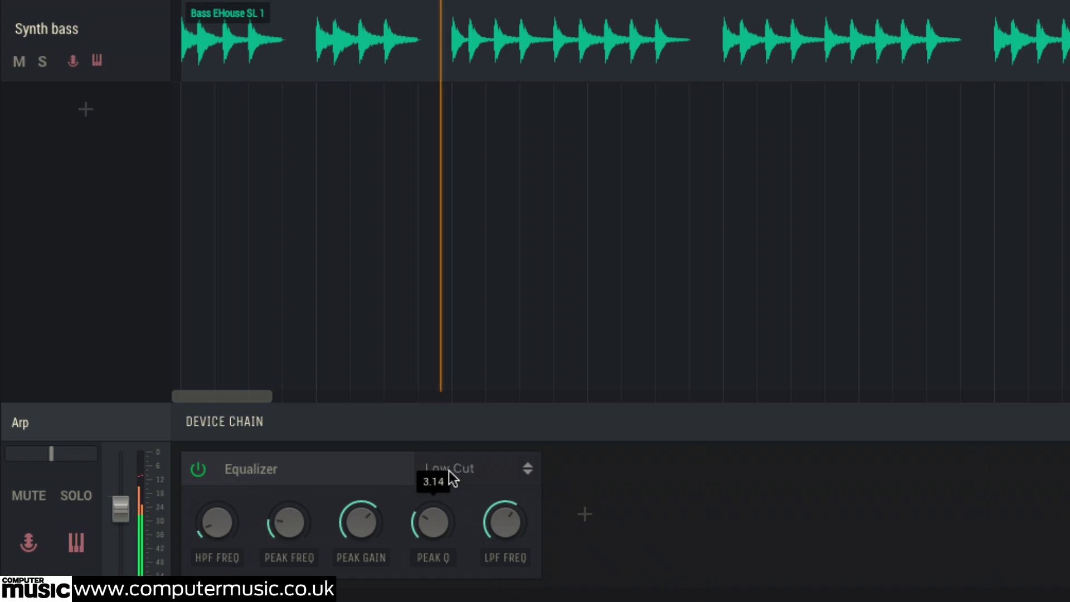
Step: Add a Delay after the Equalizer, load its Ring Away preset and adjust the feedback
left_click(584, 514)
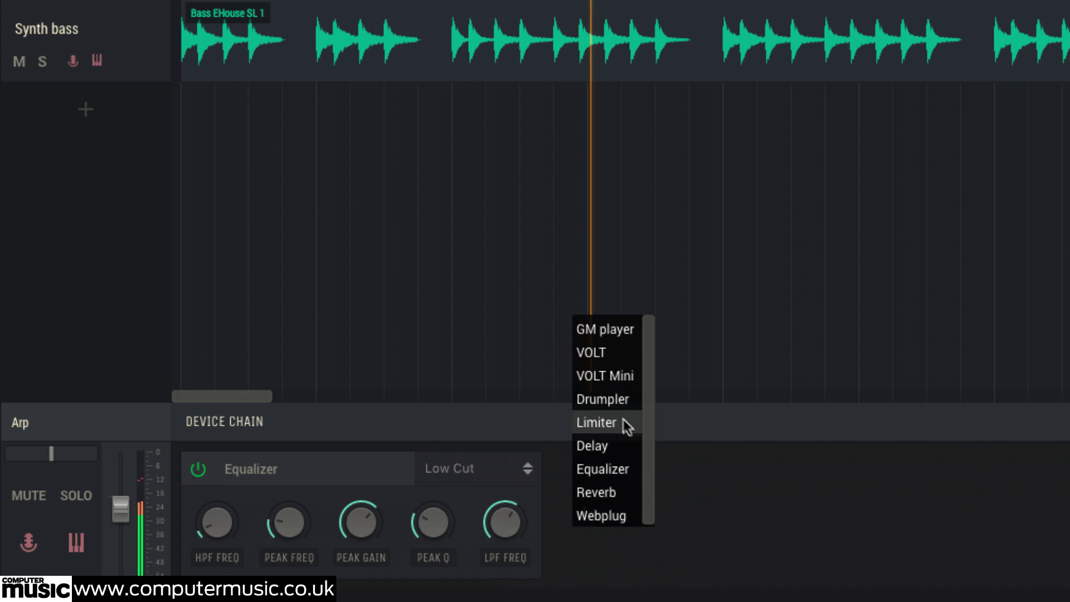
left_click(609, 453)
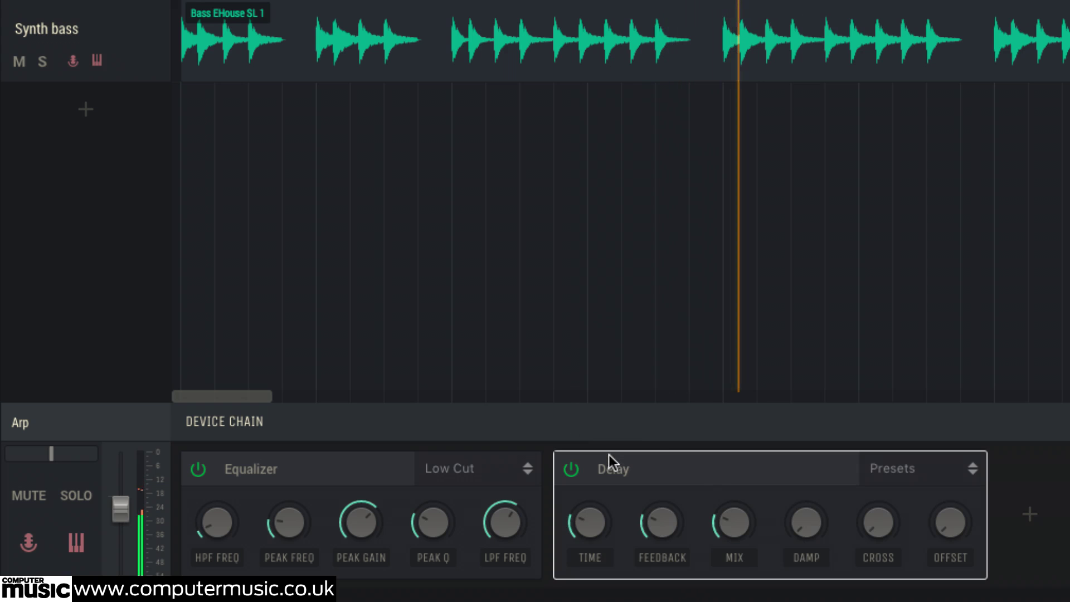
left_click(901, 471)
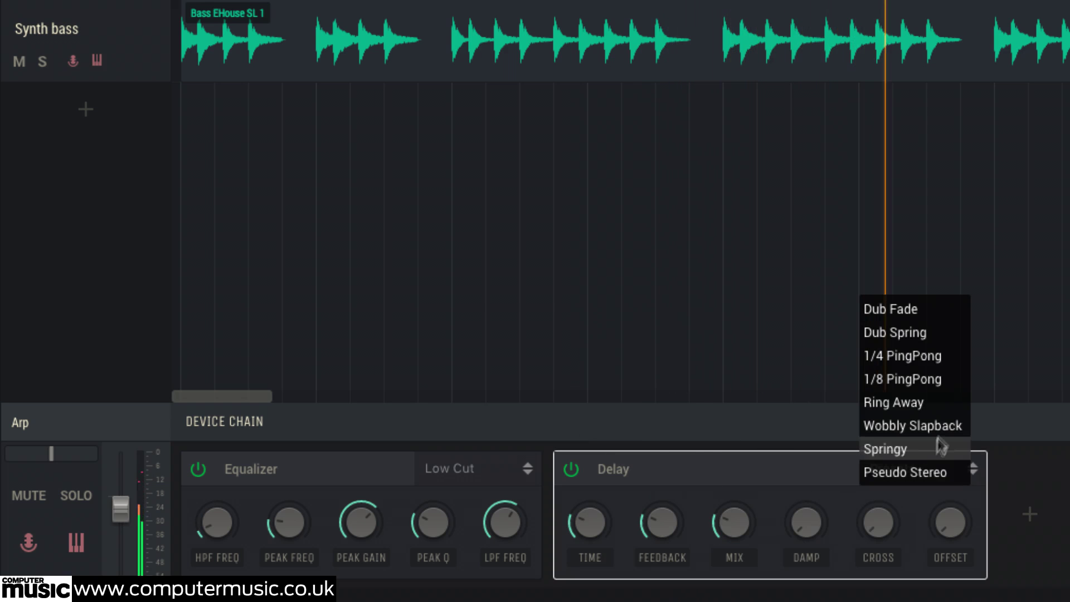
left_click(931, 403)
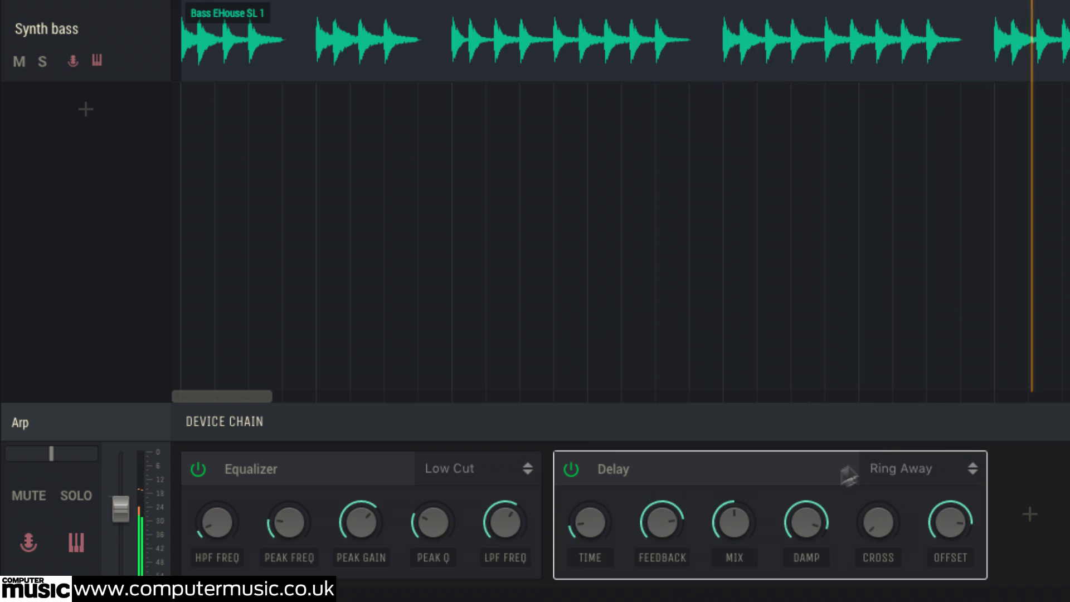
mouse_move(670, 537)
left_click_drag(659, 530, 660, 509)
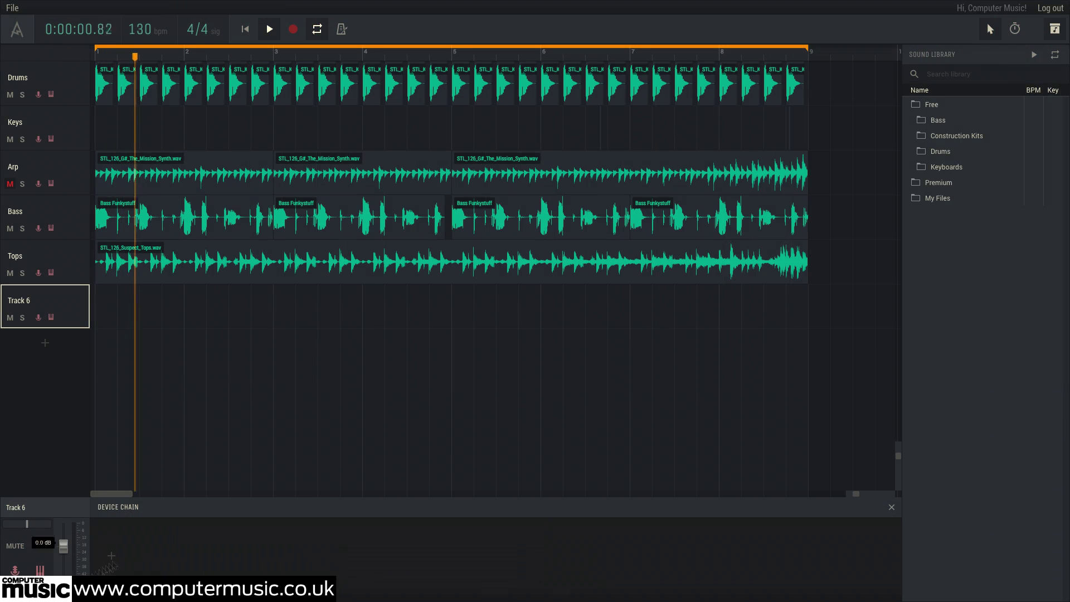
Step: Add the VOLT synth to Track 6, switch it to Advanced mode and browse its presets
left_click(113, 557)
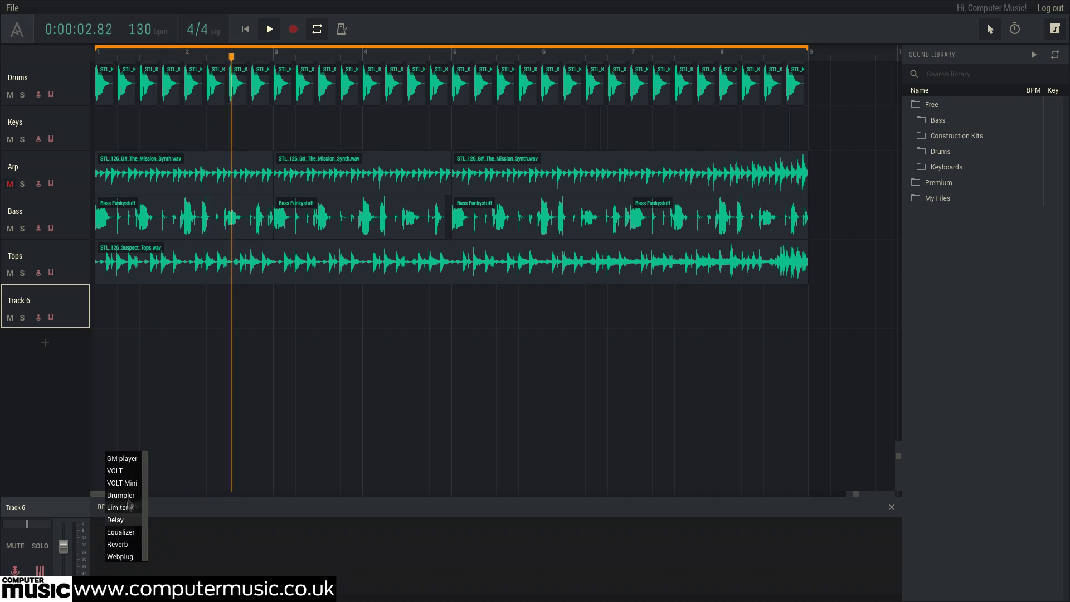
left_click(127, 472)
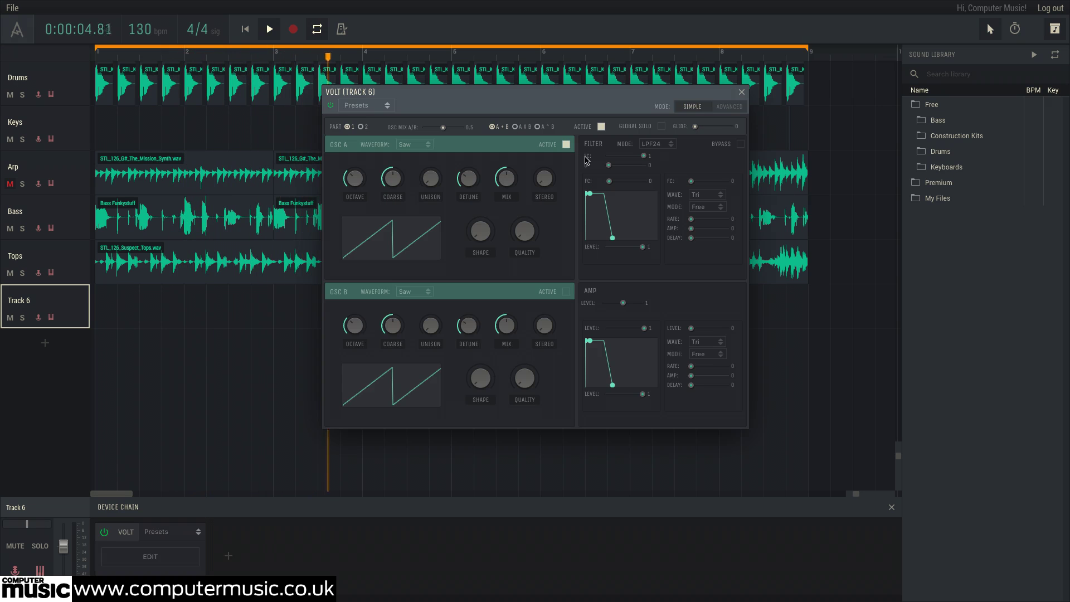
left_click(727, 106)
left_click(366, 105)
scroll(407, 167, "down", 5)
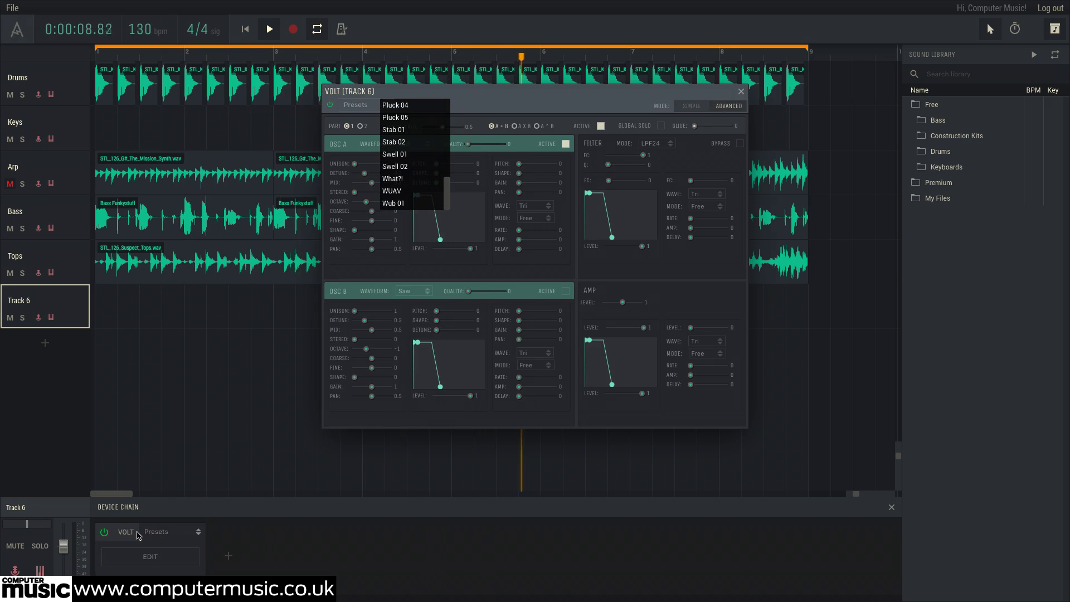
Step: Replace the VOLT synth on Track 6 with VOLT Mini
left_click(139, 534)
key("Delete")
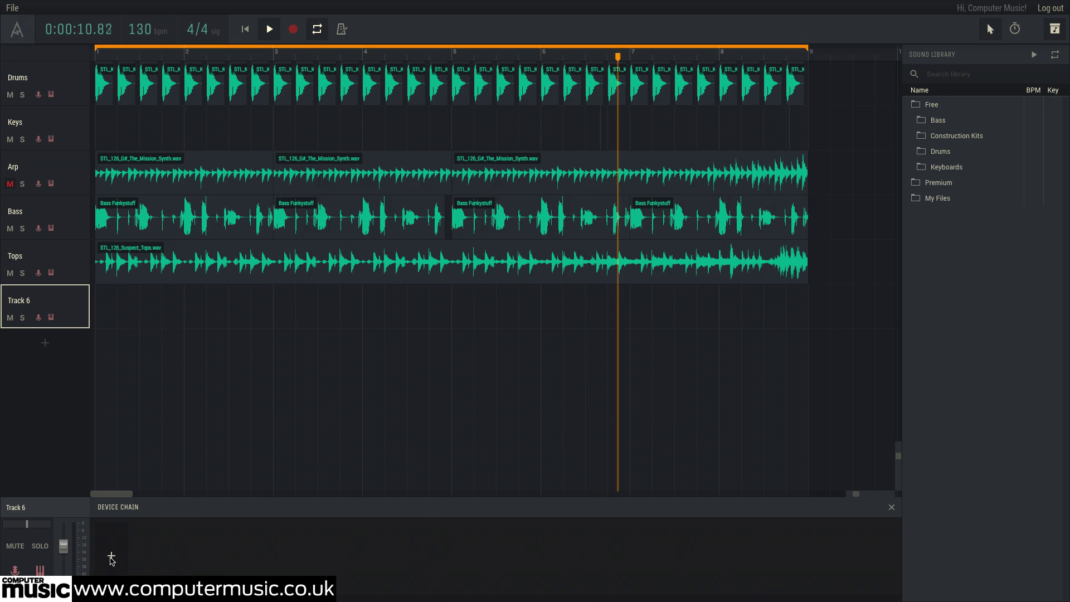
left_click(112, 556)
left_click(131, 483)
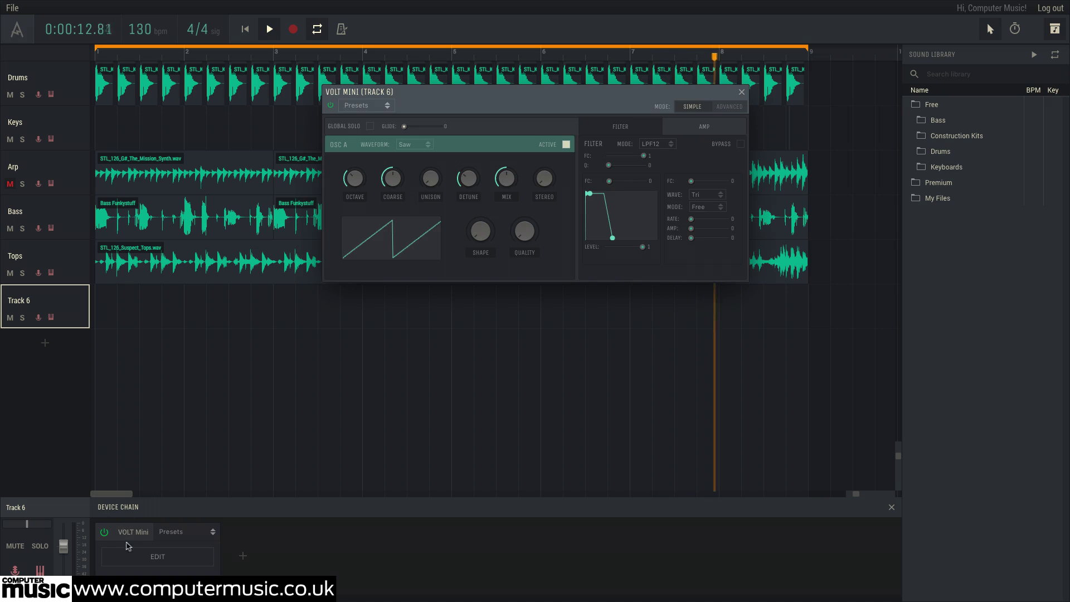
Step: Replace VOLT Mini on Track 6 with the GM player and browse its instrument list
key("Delete")
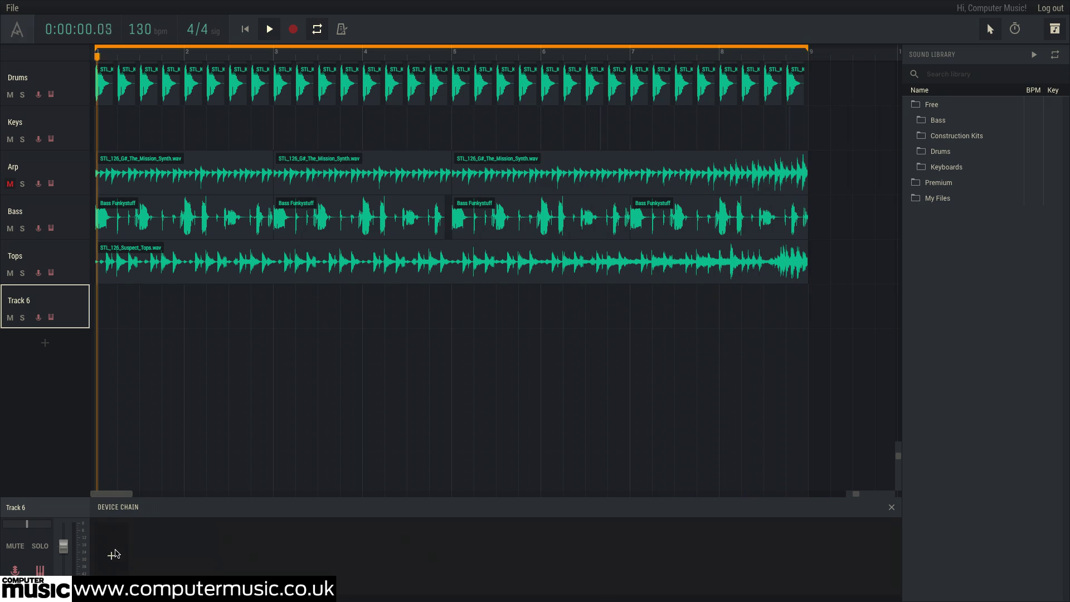
left_click(114, 555)
left_click(126, 458)
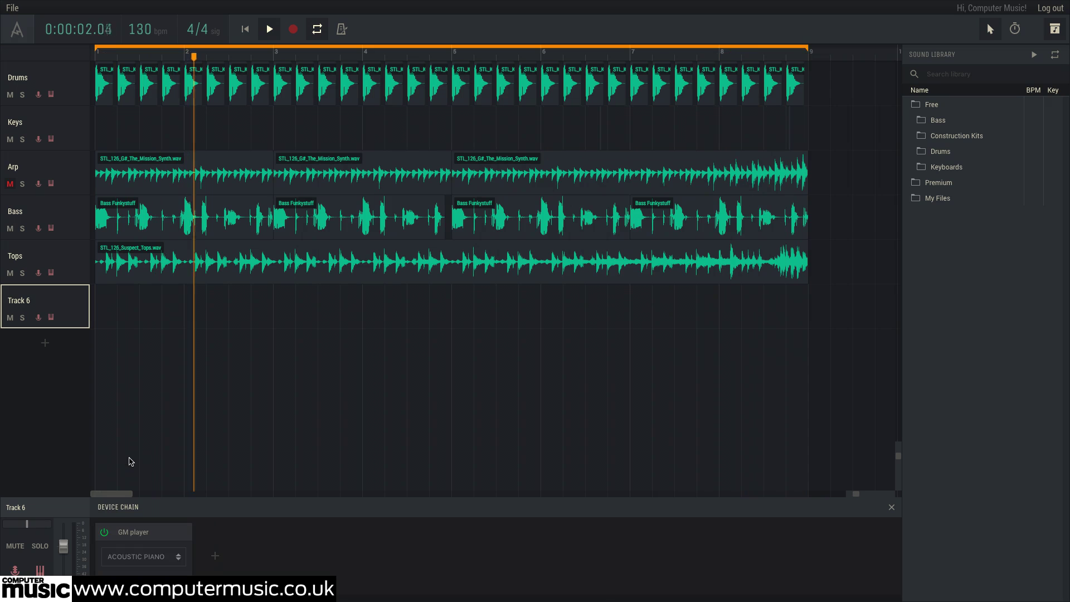
left_click(139, 559)
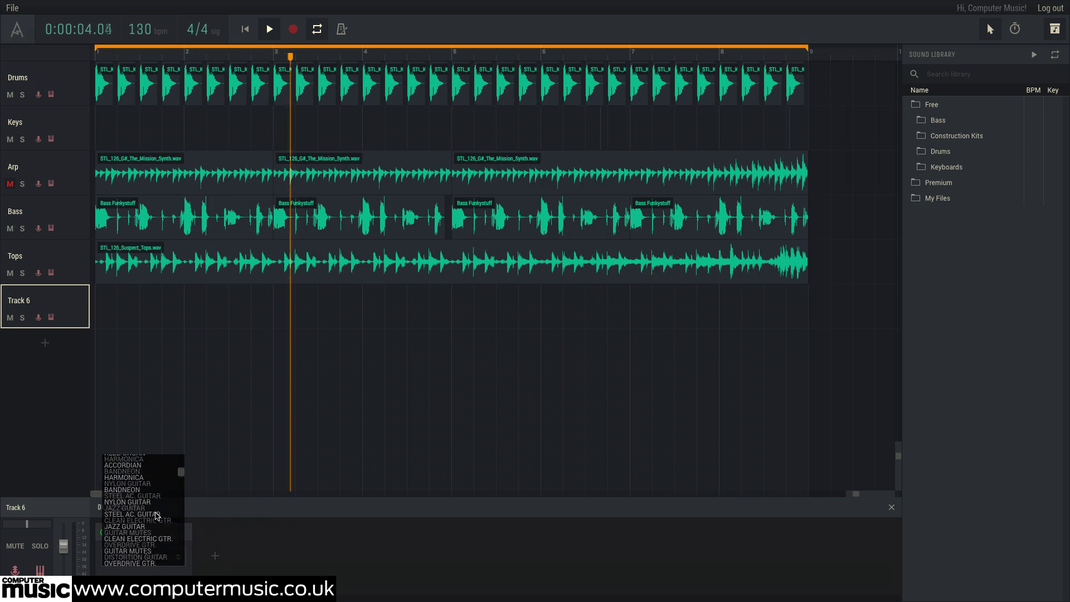
left_click(280, 552)
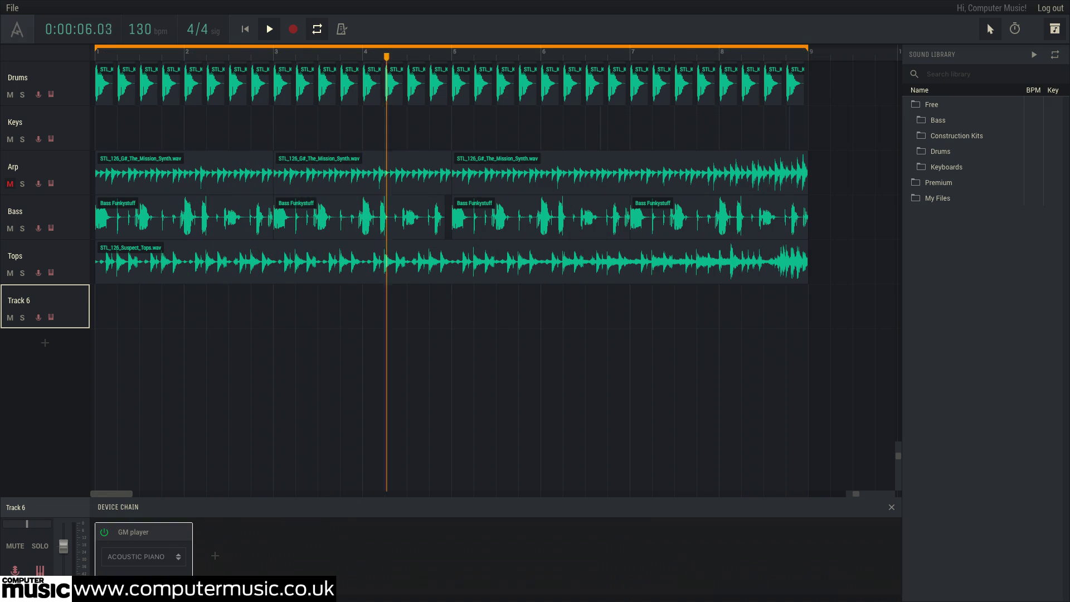
Step: Replace the GM player on Track 6 with Drumpler and browse its kit presets
key("Delete")
left_click(114, 555)
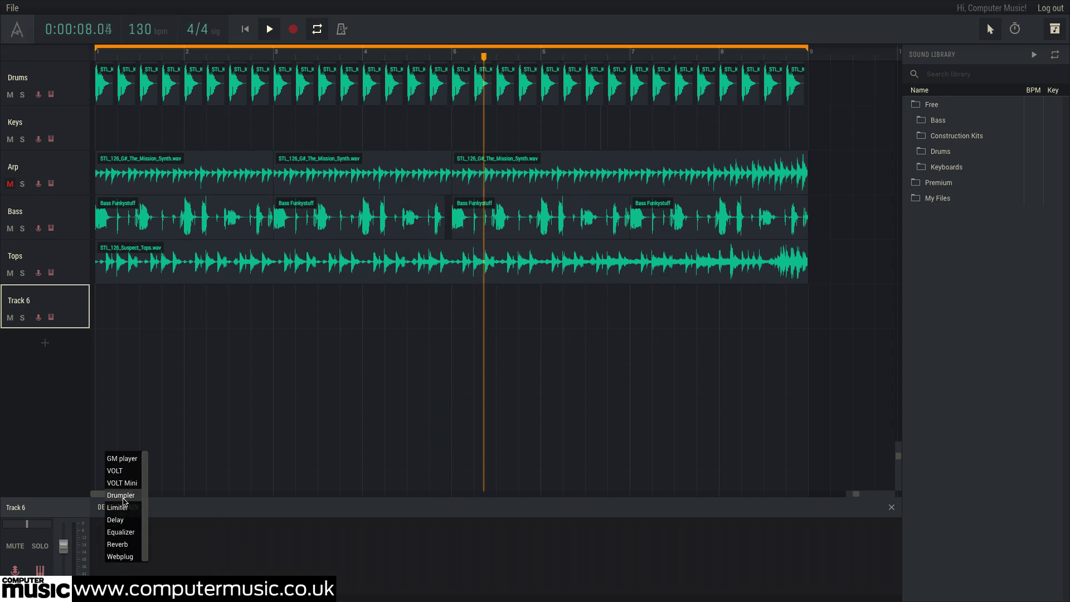
left_click(120, 495)
left_click(476, 107)
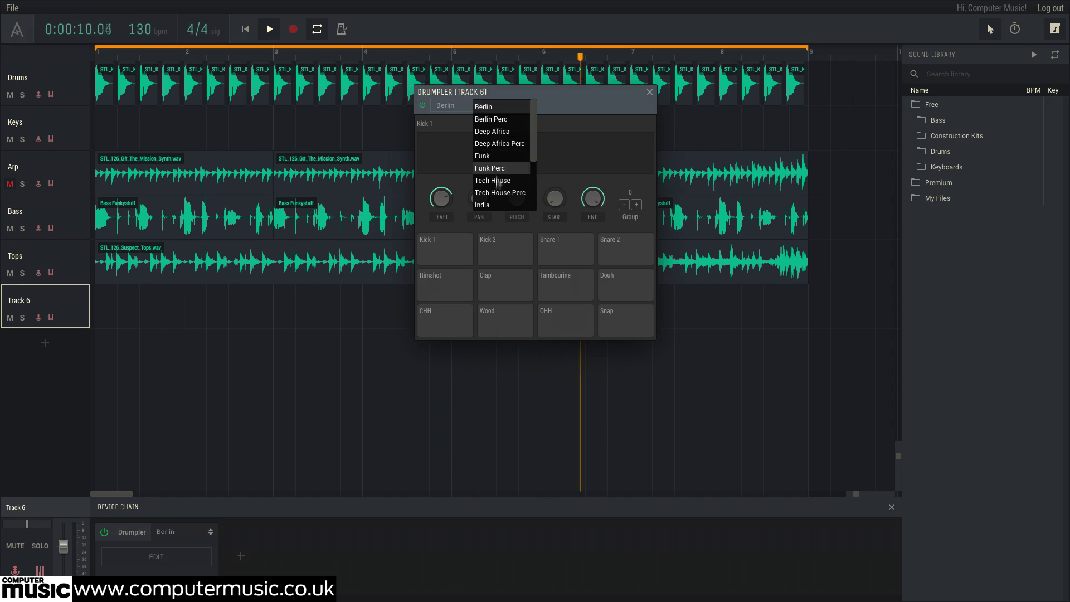
Step: Audition several pads of Drumpler's Berlin kit, including Clap and Wood
left_click(495, 240)
left_click(550, 277)
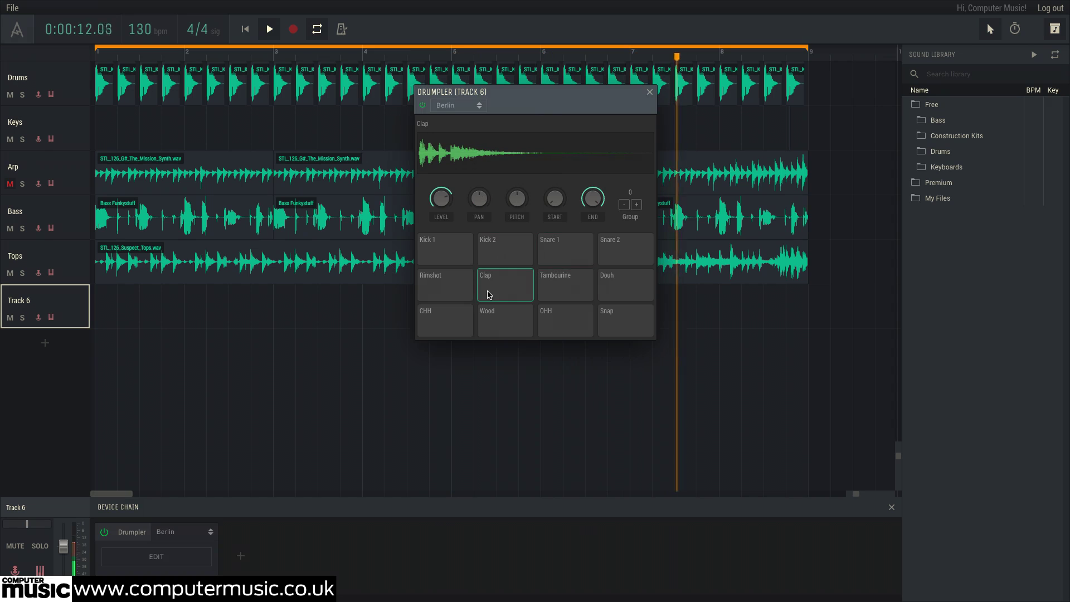
left_click(498, 319)
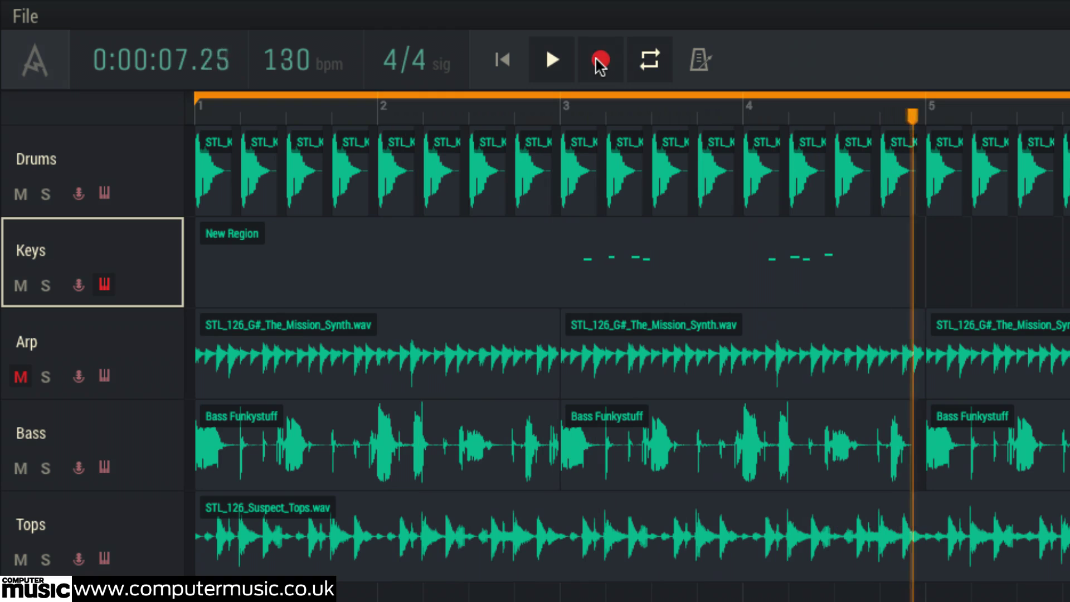
Step: Stop recording on the Keys track and trim the new region to a two-bar clip starting at bar 1
left_click(600, 62)
left_click_drag(1009, 295, 916, 303)
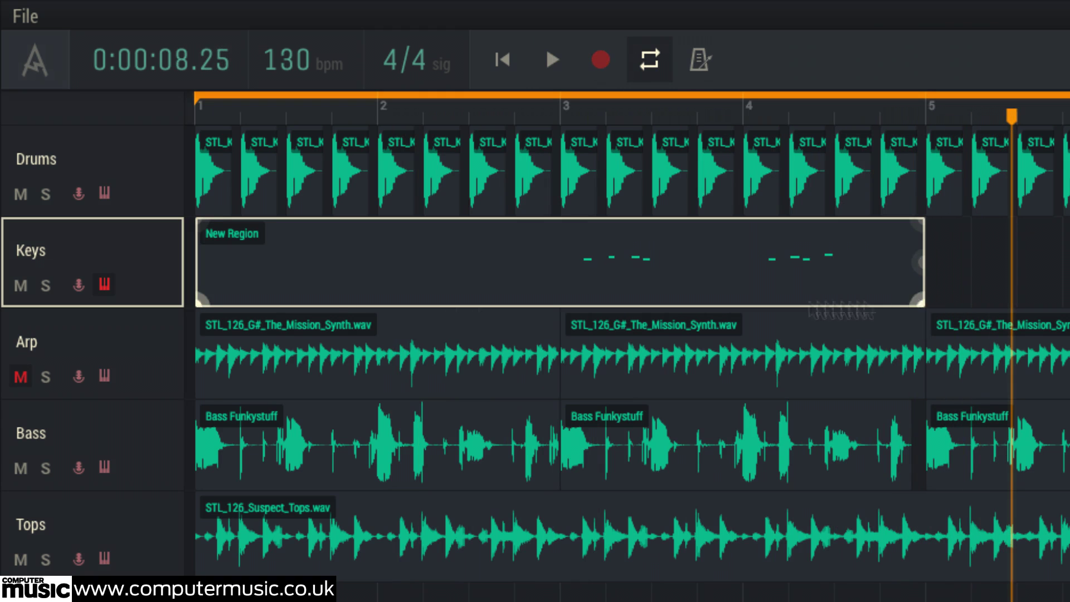
left_click_drag(203, 301, 597, 285)
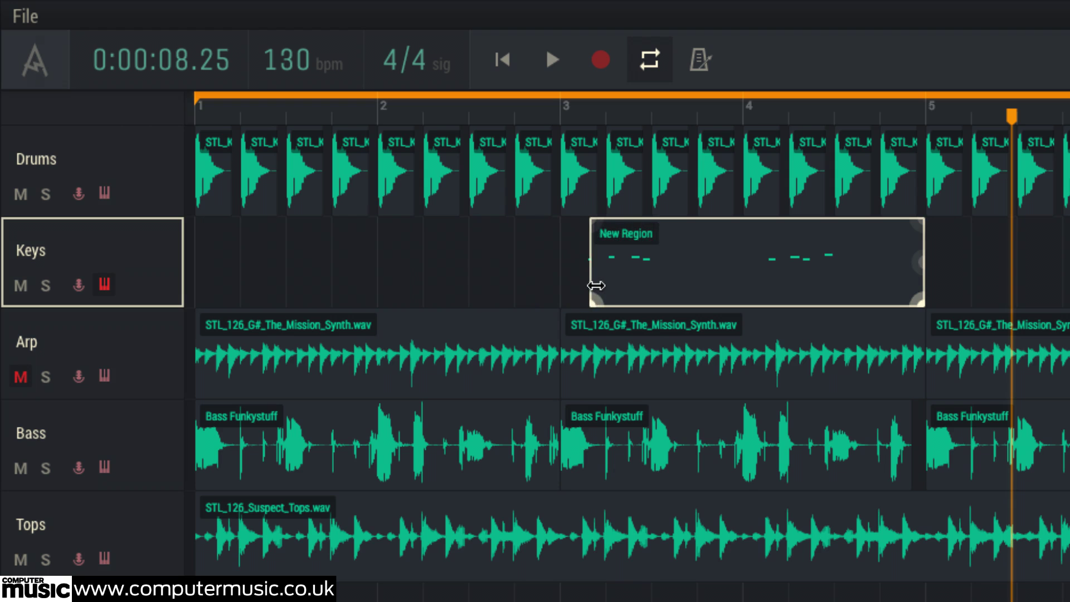
left_click_drag(673, 262, 285, 262)
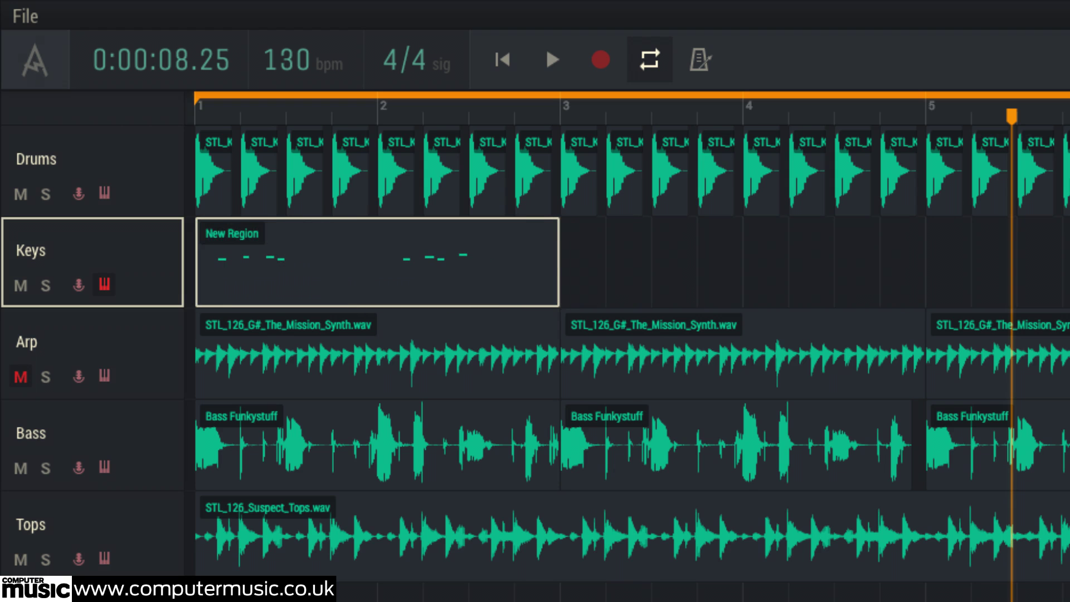
Step: Shorten the loop range to end at bar 3 and play it from the start
left_click_drag(1067, 95, 570, 116)
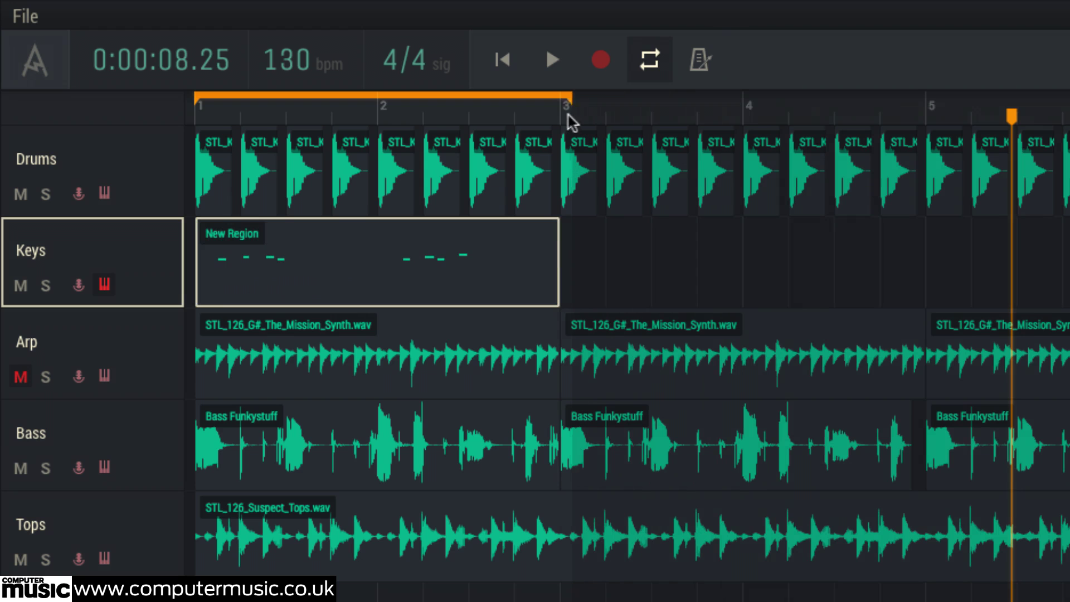
left_click(503, 60)
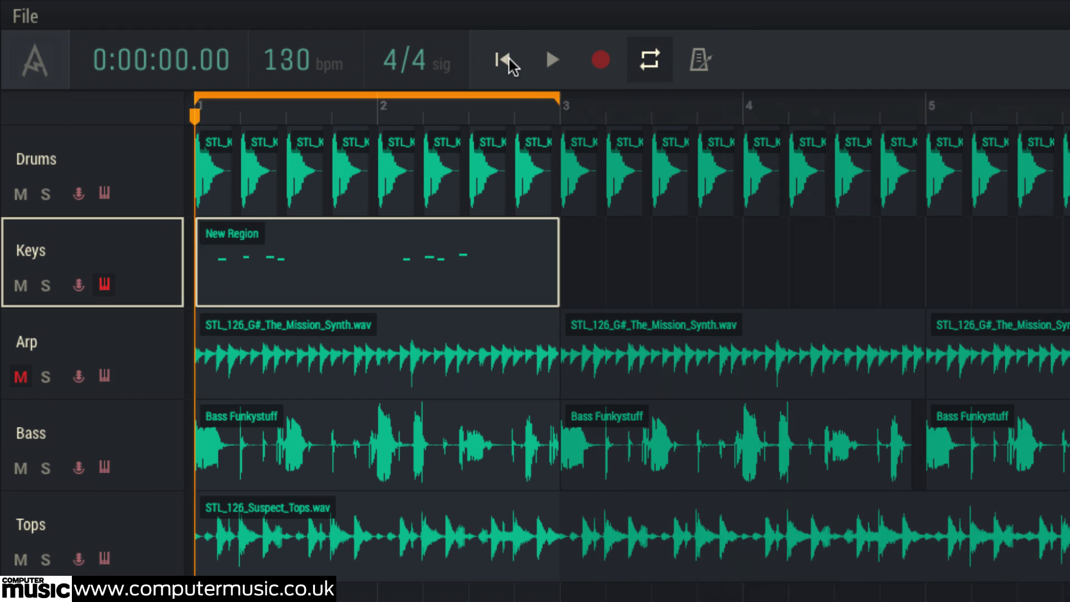
left_click(552, 60)
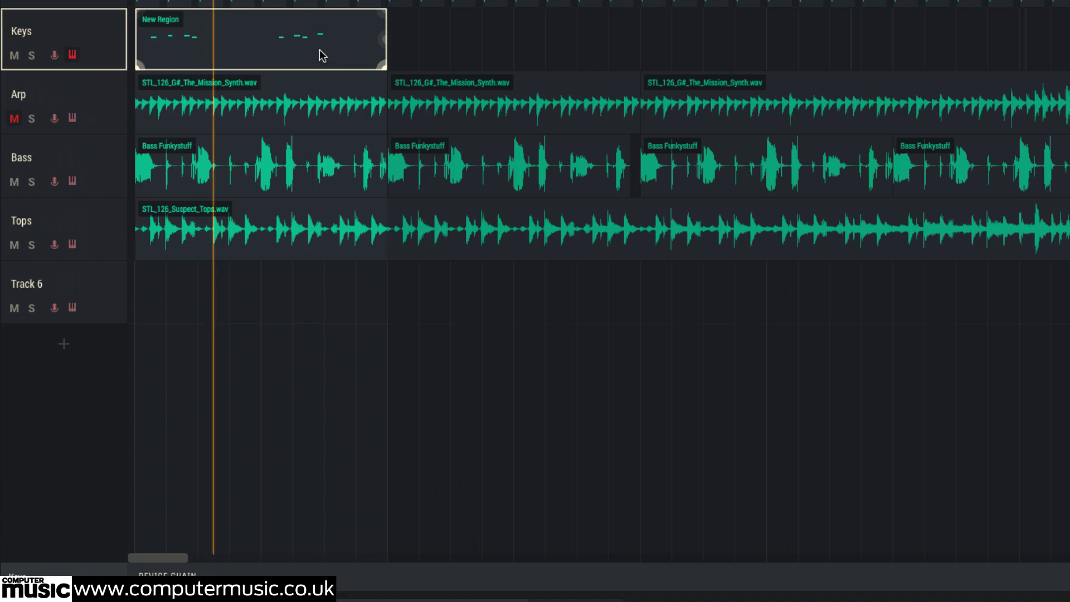
Step: In the Keys region's piano roll, shift the first bar's notes slightly earlier and swap the pitches of its first two notes
double_click(322, 54)
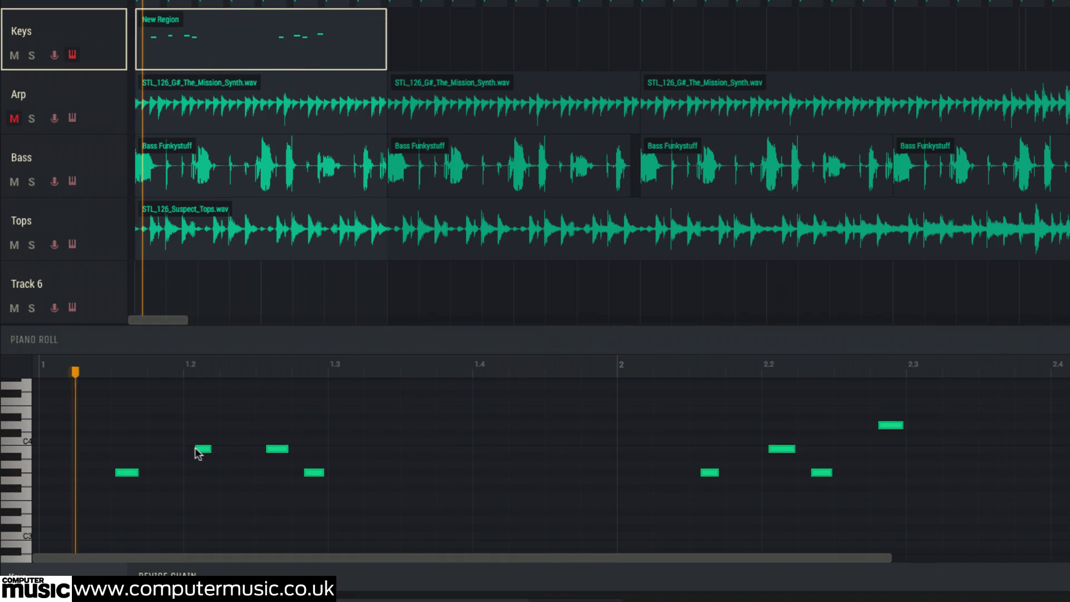
left_click_drag(200, 453, 190, 452)
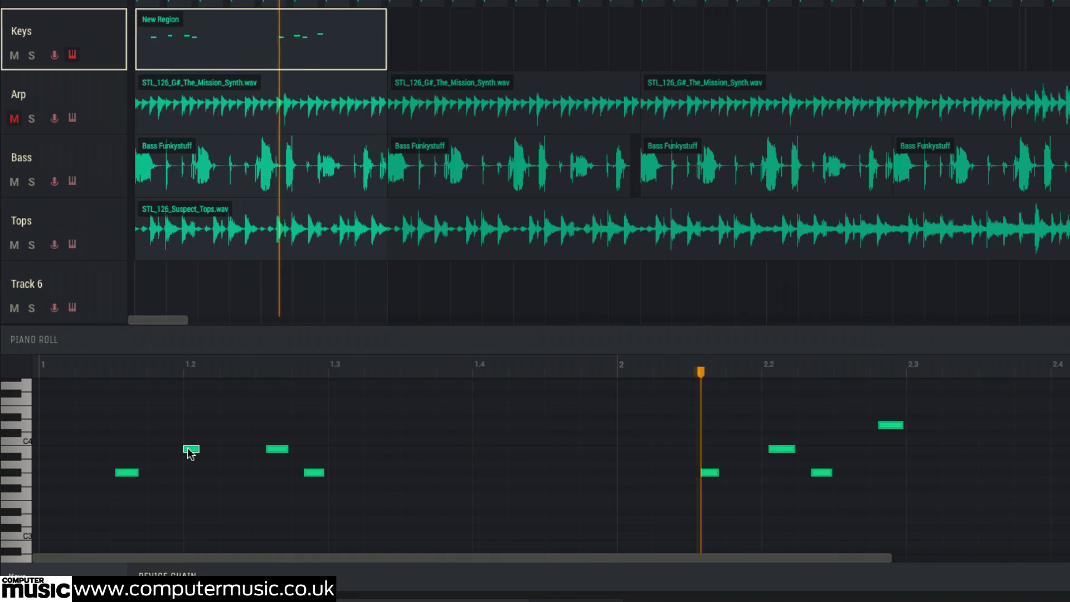
left_click_drag(274, 450, 304, 475)
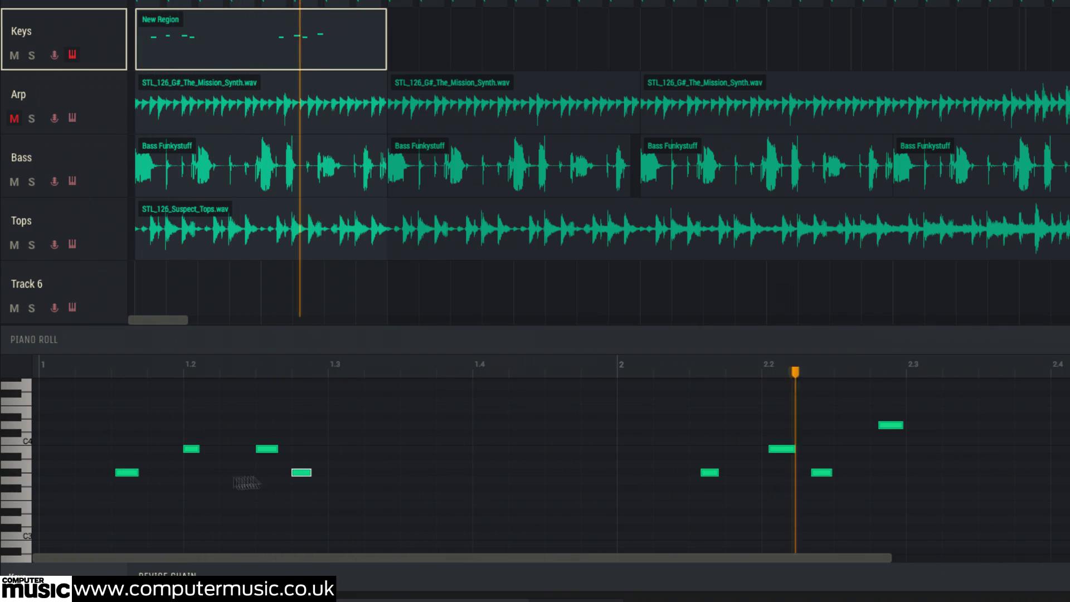
left_click(125, 474)
left_click_drag(128, 475, 189, 476)
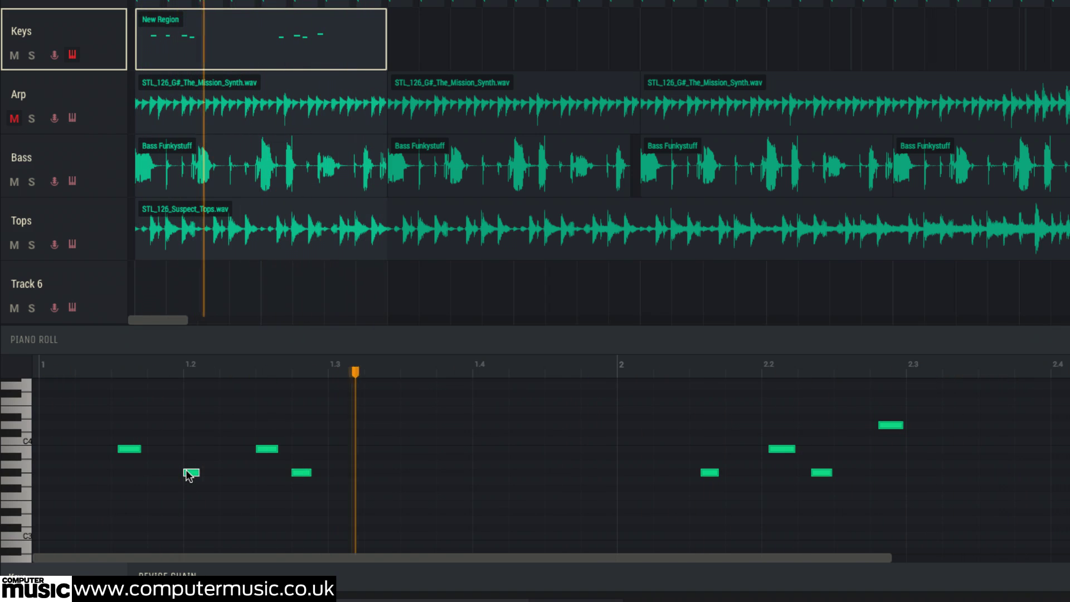
Step: Delete the low note after 2.2 in the second bar and move that bar's remaining notes earlier
left_click(820, 473)
key("Delete")
left_click_drag(704, 478, 695, 476)
left_click(784, 449)
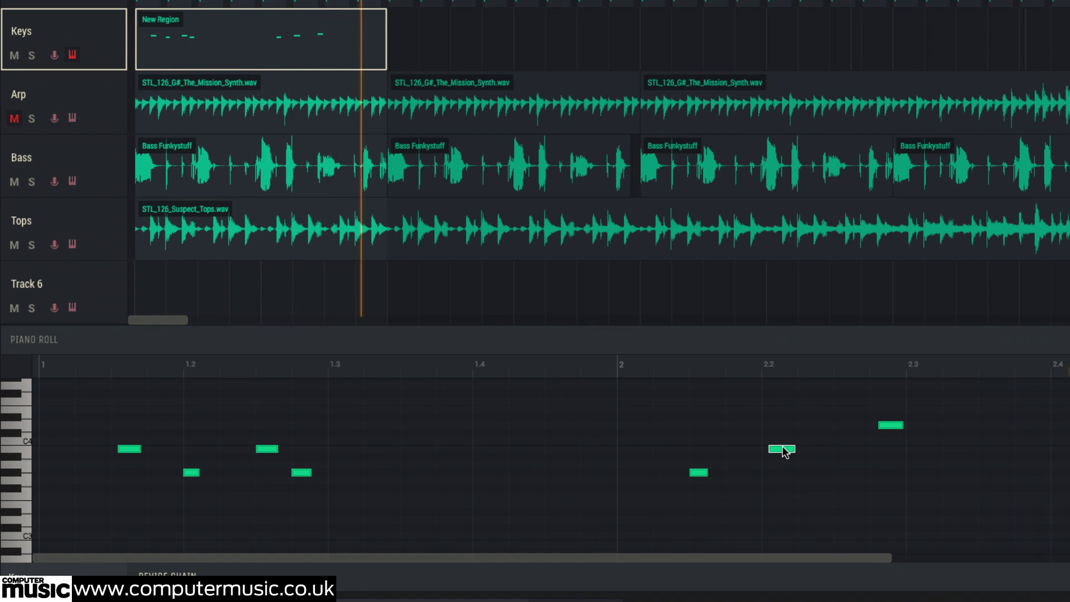
left_click_drag(890, 426, 881, 426)
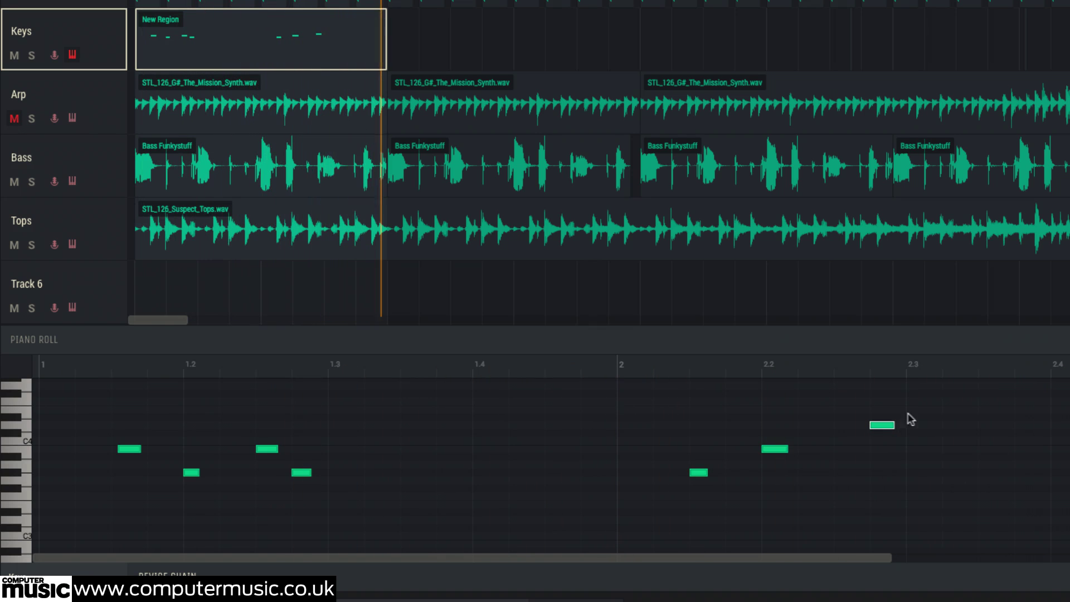
left_click_drag(882, 427, 827, 429)
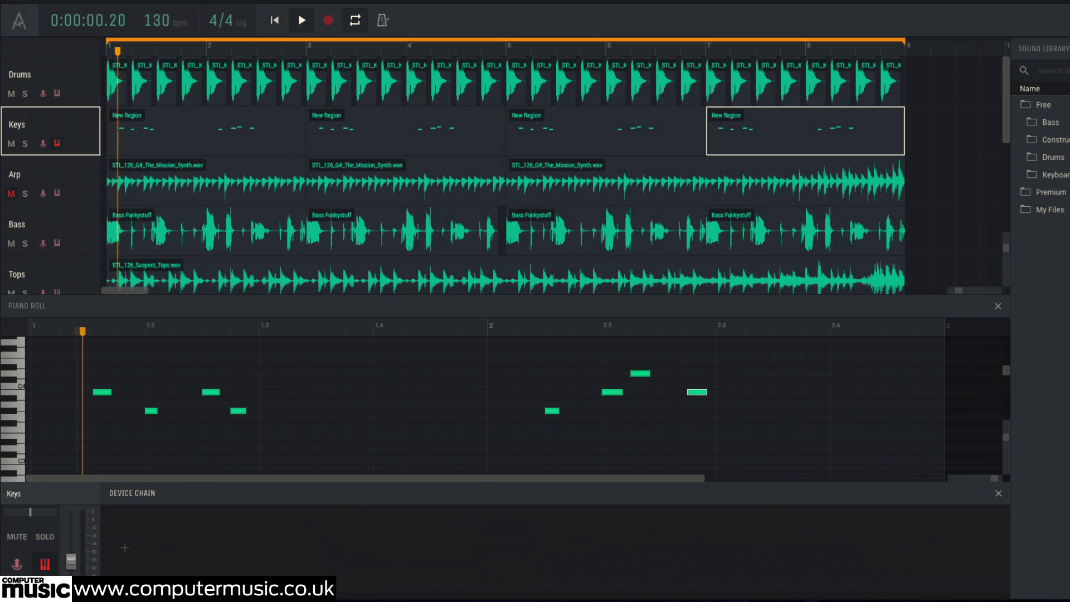
Step: Add the Webplug device to the Keys track and try an OBXD preset from the 01 ABS-OBXD-Custom Shop v1 bank
left_click(125, 549)
left_click(135, 547)
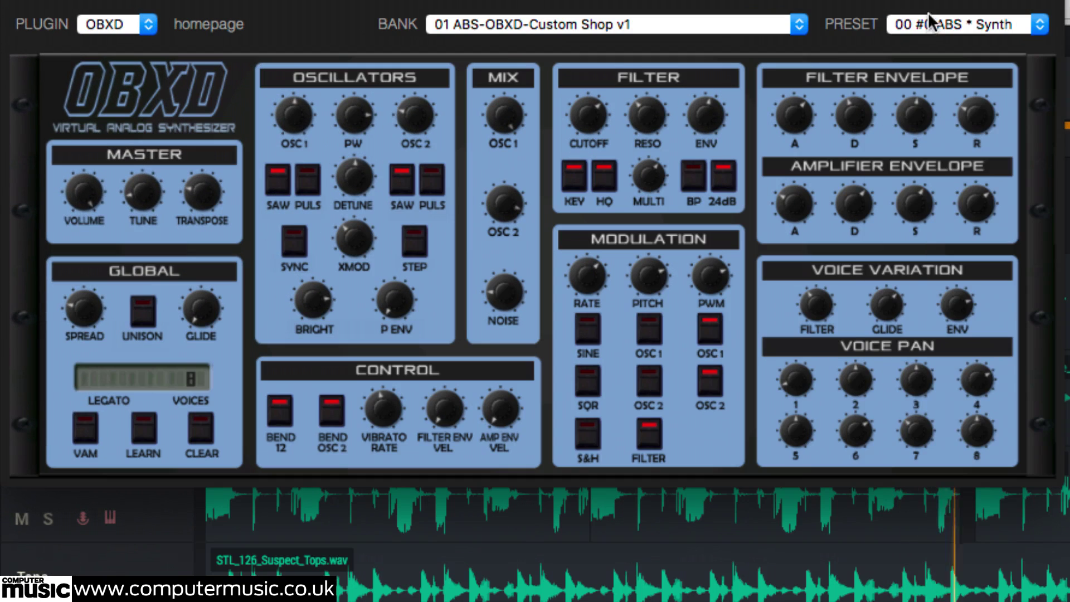
left_click(929, 22)
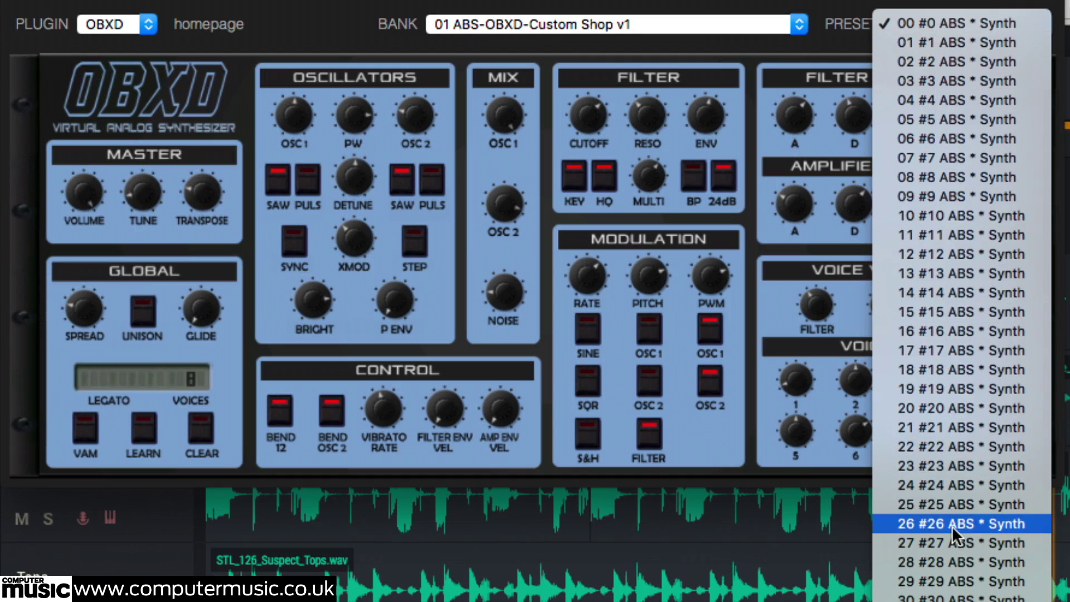
left_click(947, 574)
Step: Switch OBXD to the 10 Kujashi-OBXD-Bank and load its 23 China Drive preset
left_click(736, 27)
left_click(708, 195)
left_click(975, 21)
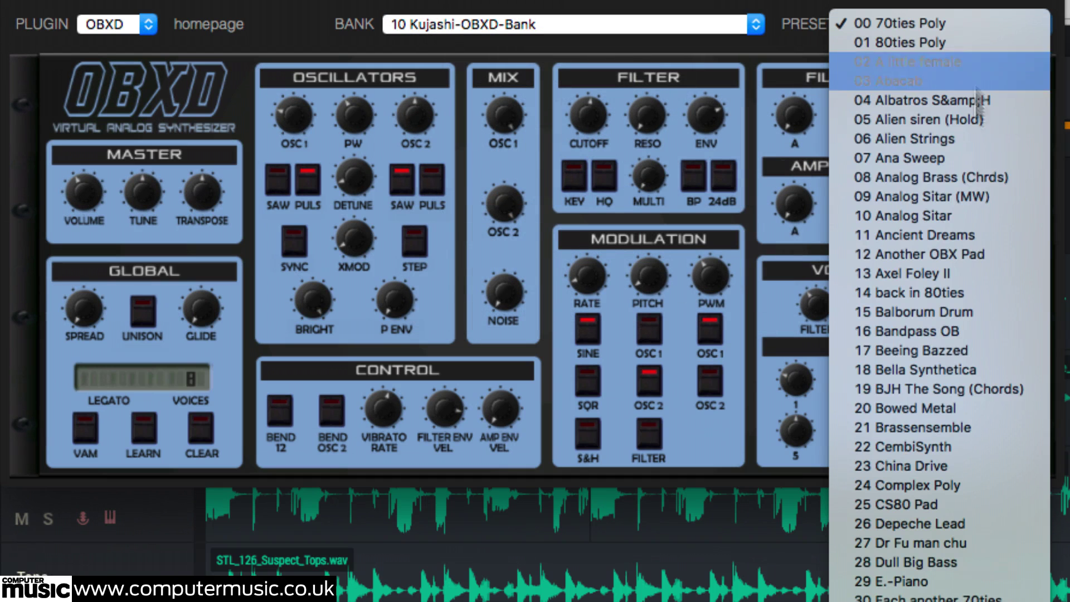
left_click(967, 464)
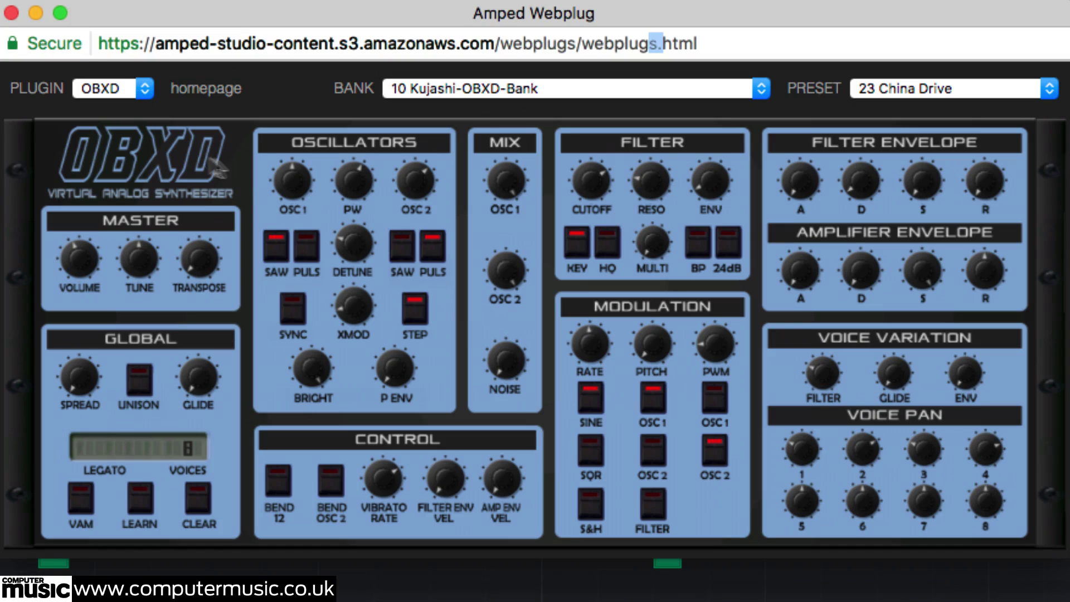
Step: Switch the Webplug to the DEXED synth and load its 25 TUB BELLS preset
left_click(144, 90)
left_click(107, 107)
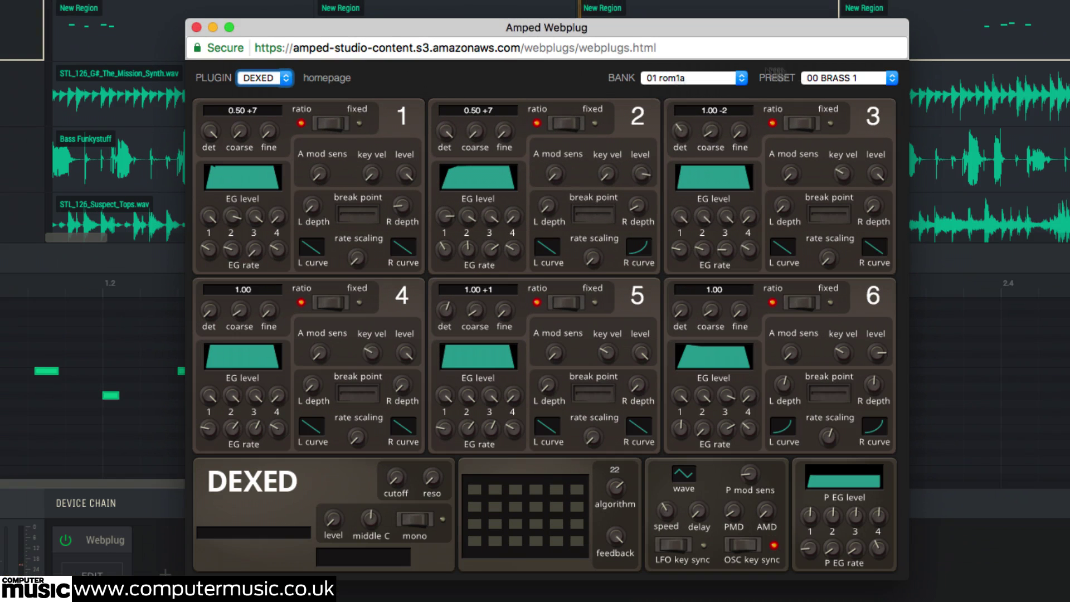
left_click(851, 81)
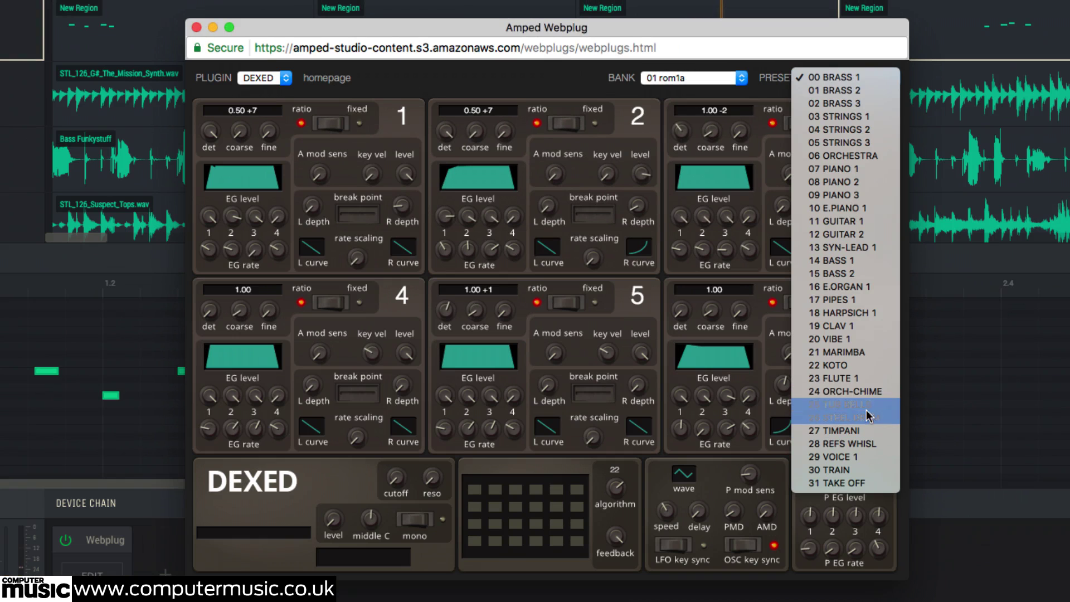
left_click(841, 405)
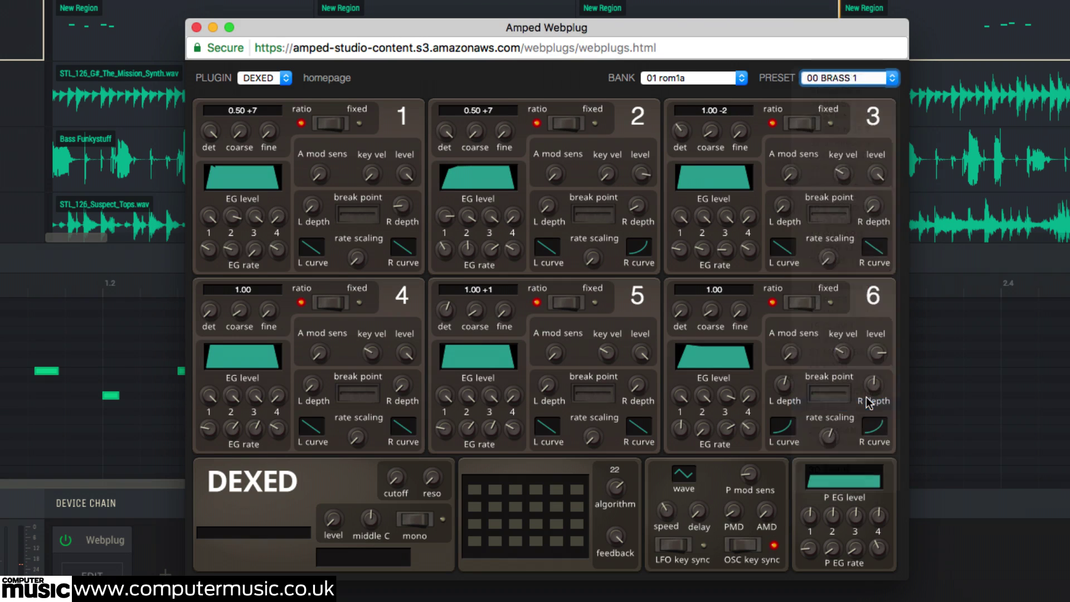
Step: Switch the Webplug to the AZR3 organ and pull down several drawbars across its three sections
left_click(286, 82)
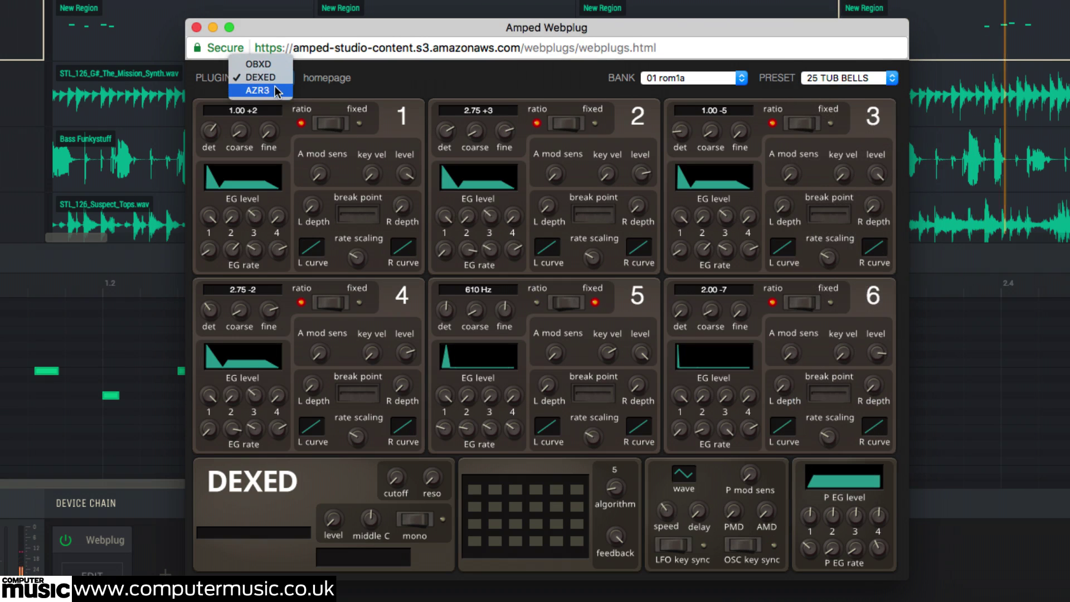
left_click(276, 91)
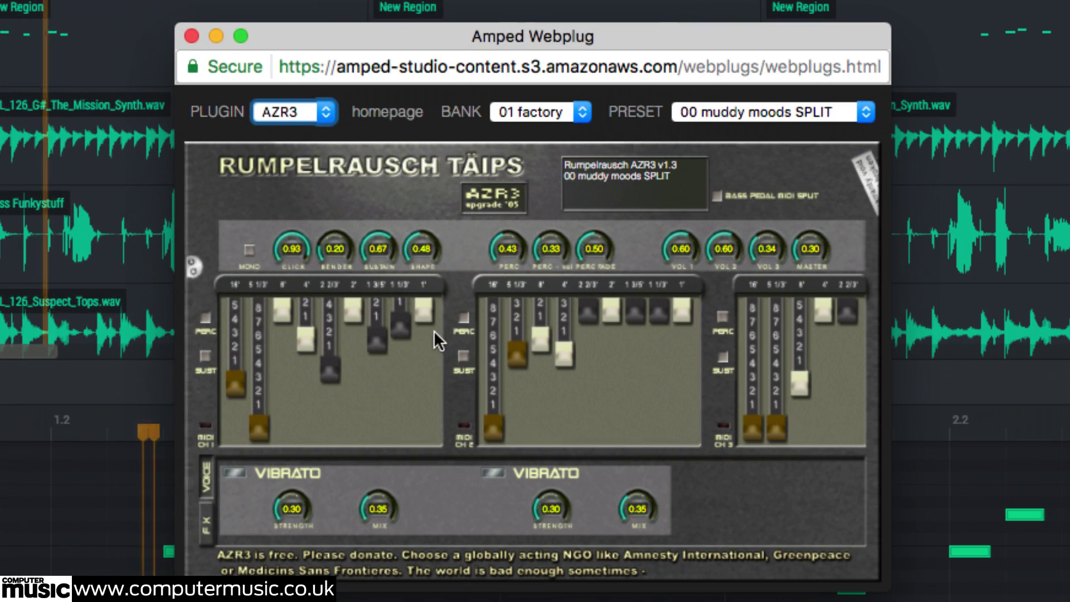
left_click_drag(421, 309, 377, 454)
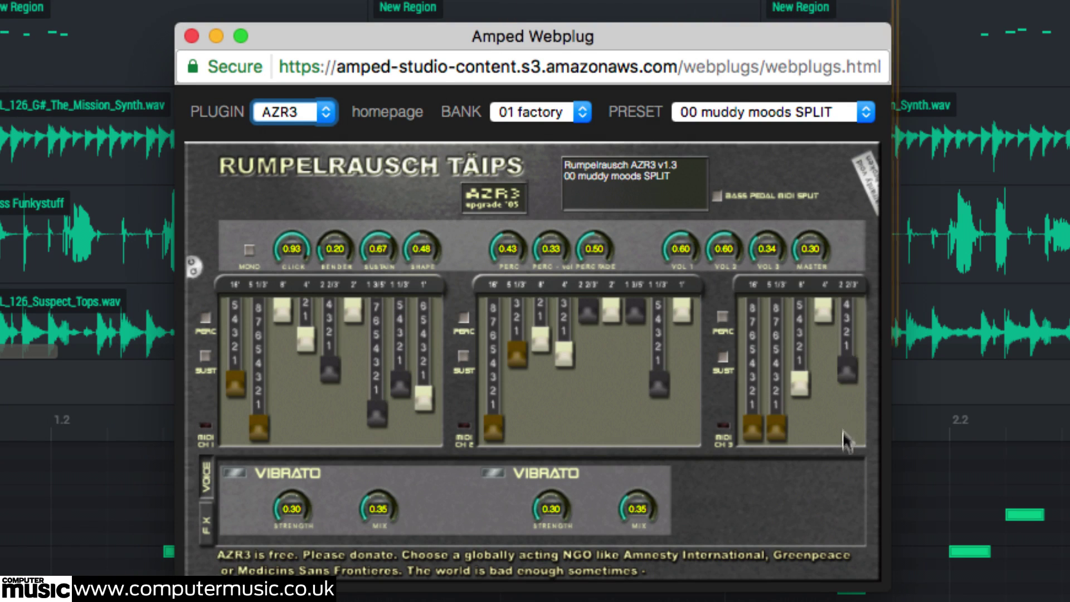
left_click_drag(613, 315, 610, 443)
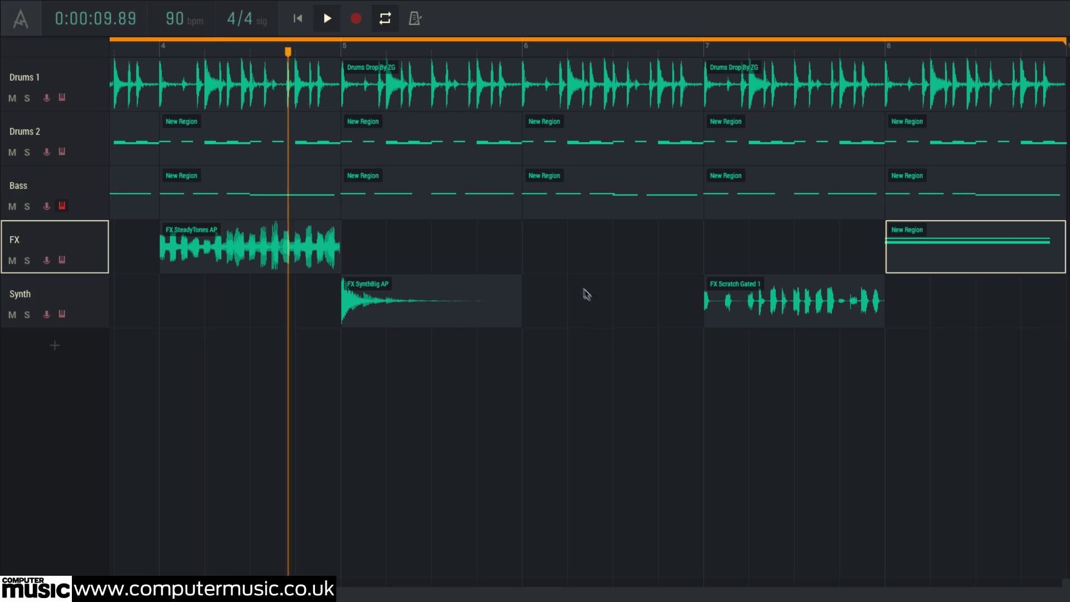
Step: Open the FX SteadyTones AP region and the bar 8 note region of the FX track in the piano roll
double_click(308, 246)
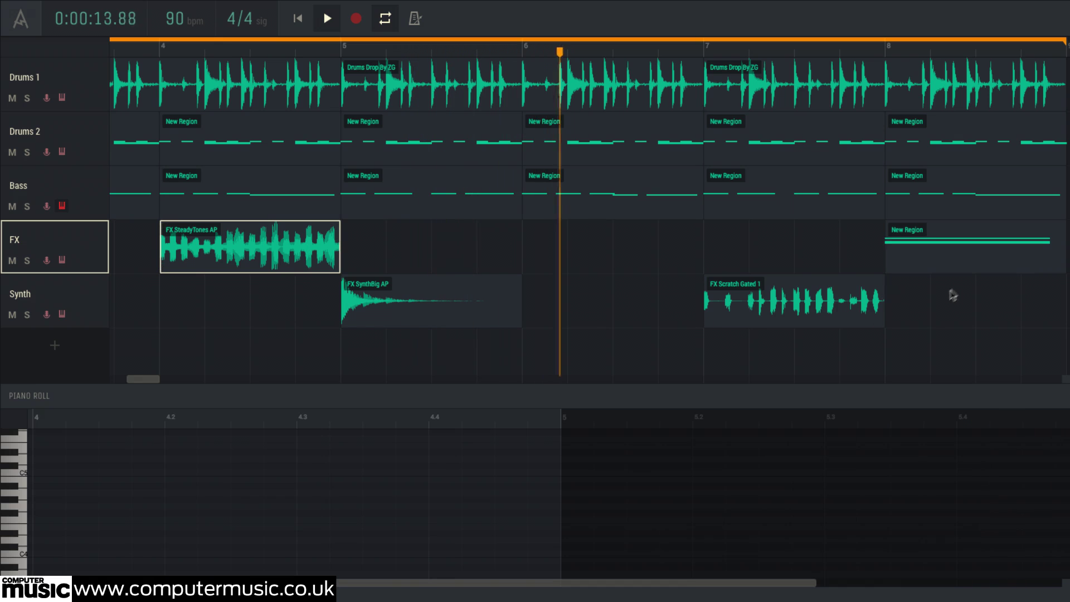
left_click(968, 254)
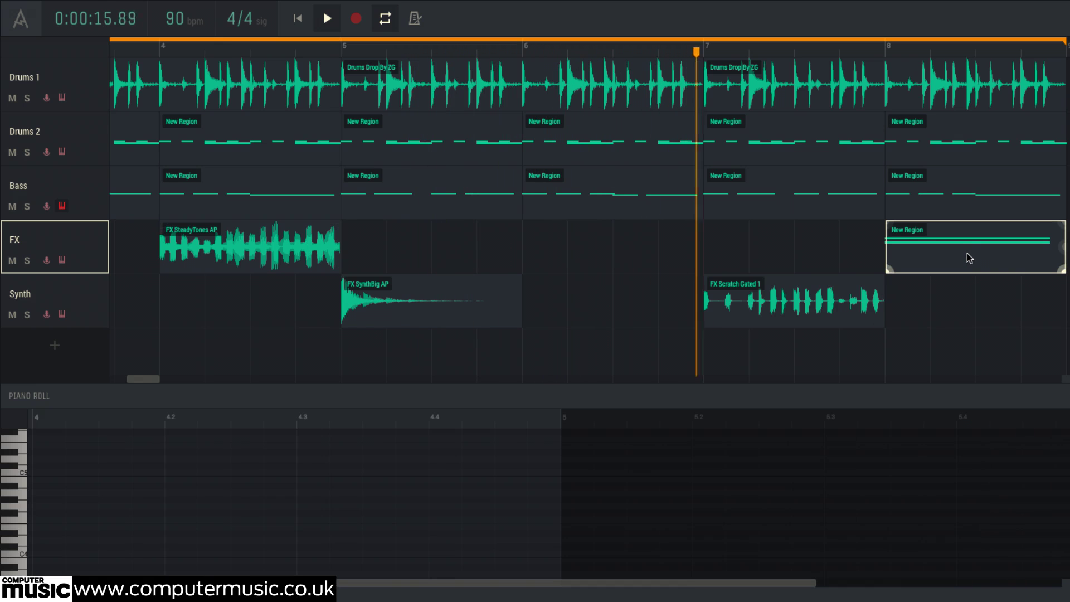
double_click(968, 253)
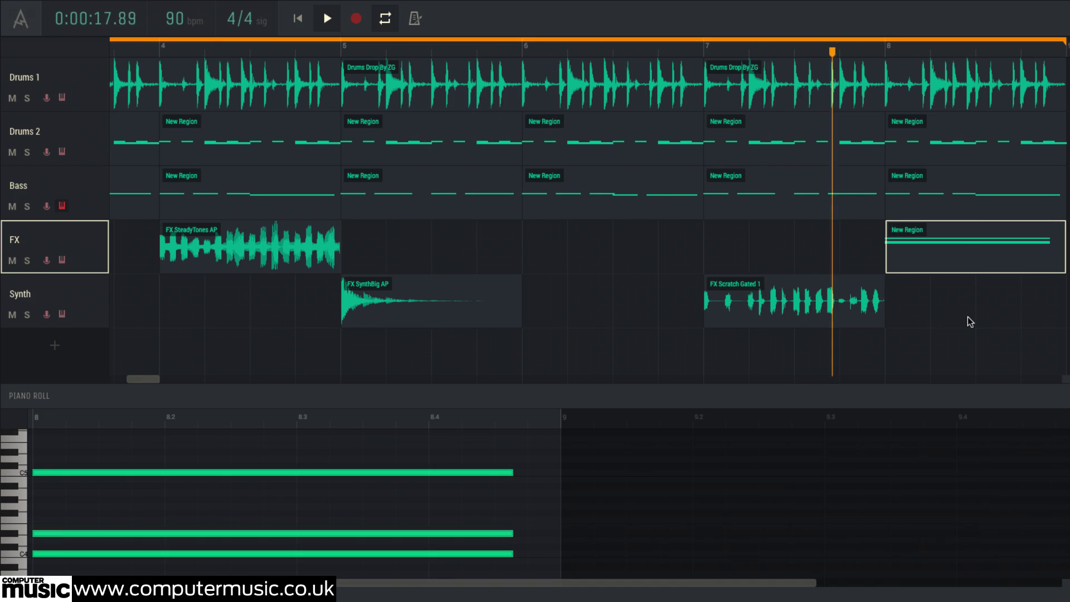
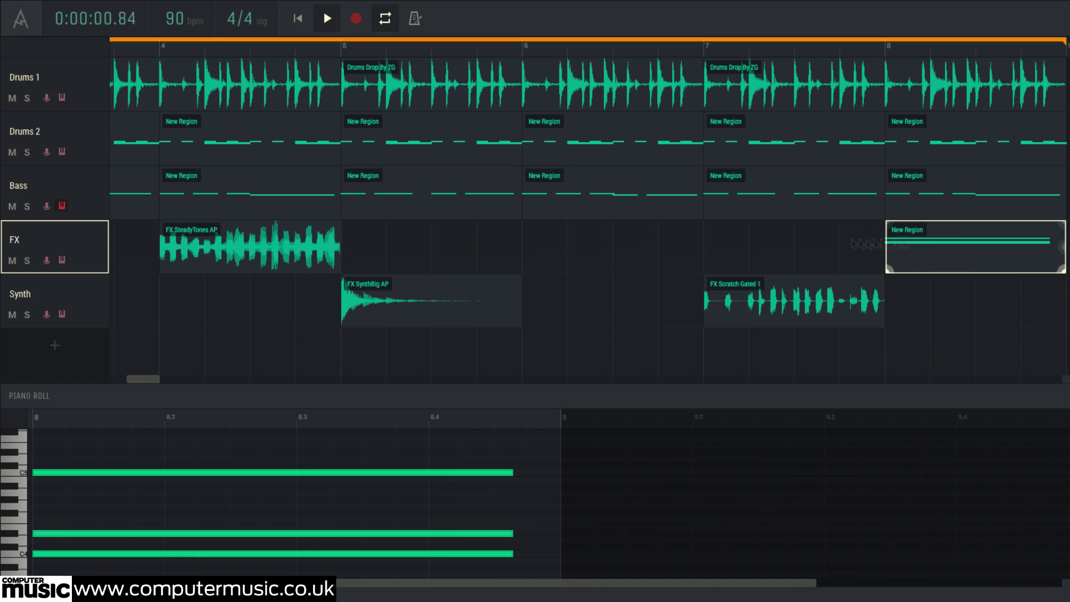
Step: Inspect the FX track's VOLT synth alongside its SteadyTones audio and bar 8 note regions, and close the synth window
left_click(269, 257)
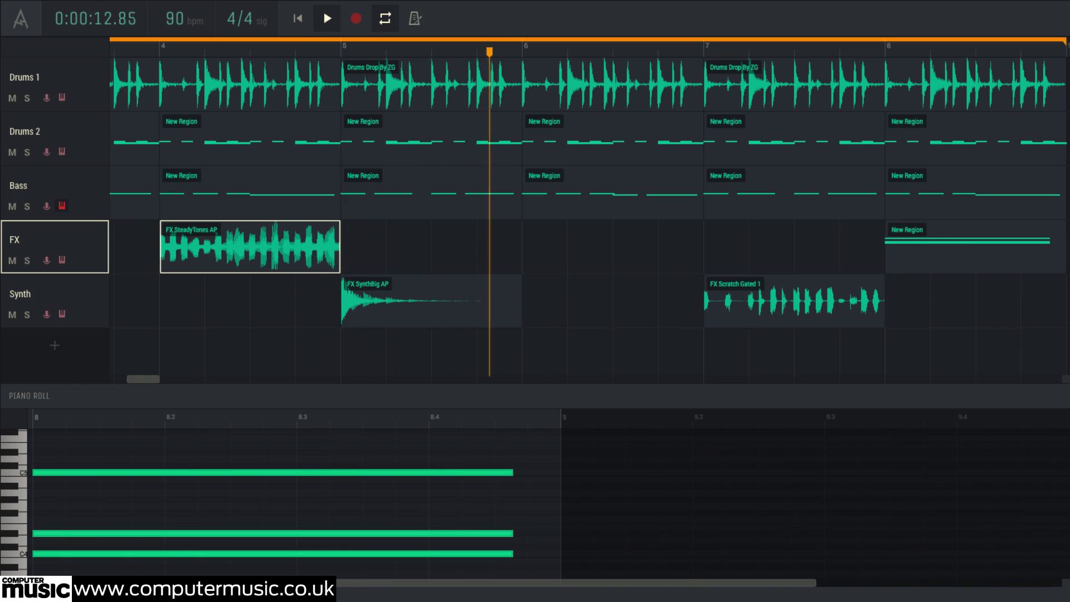
double_click(959, 248)
left_click_drag(657, 113, 607, 82)
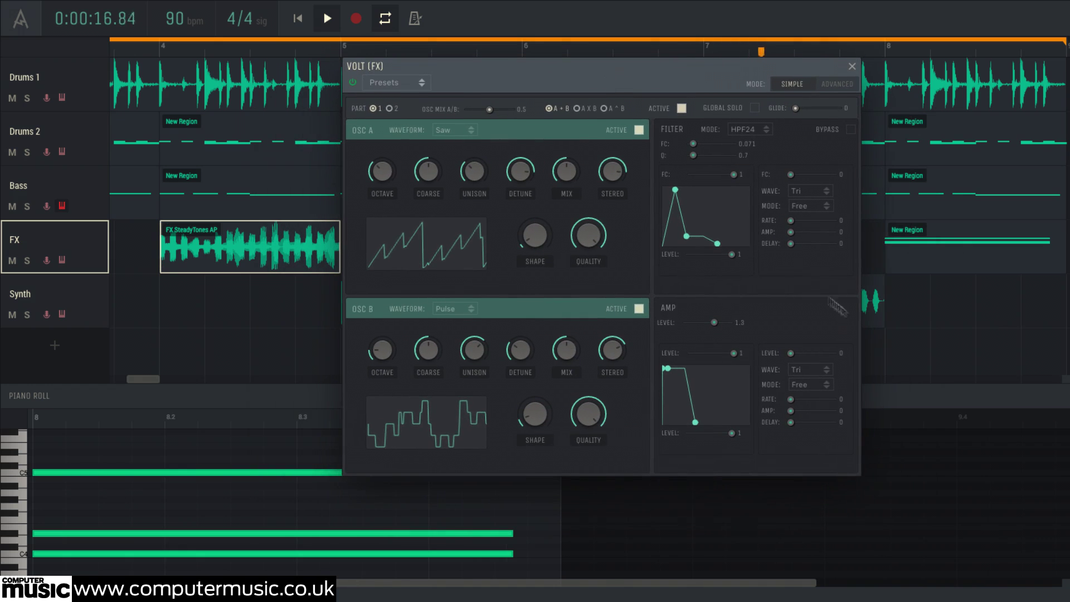
left_click(975, 261)
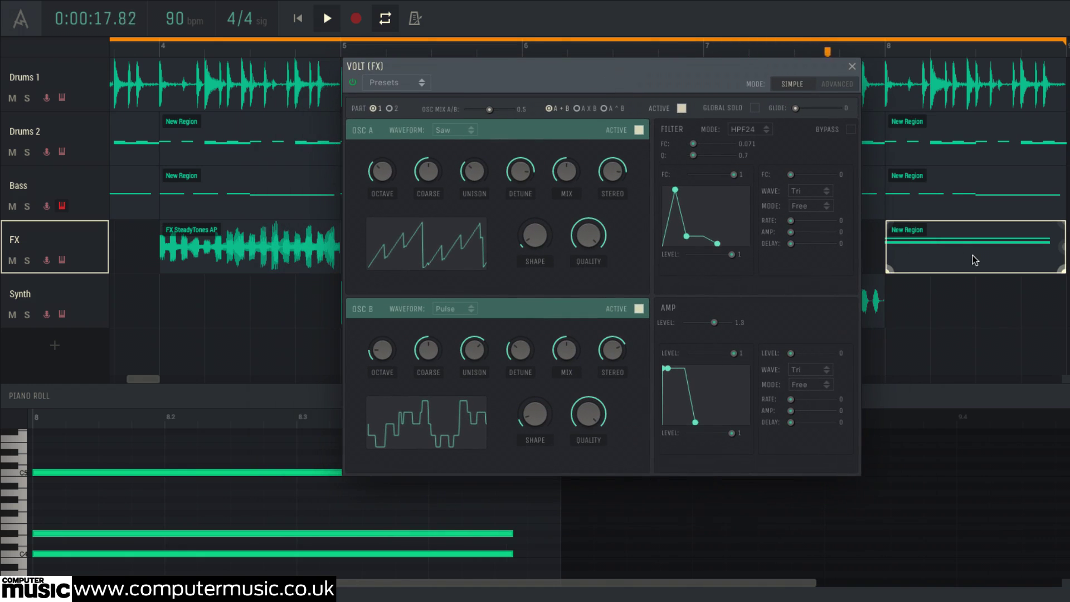
left_click(853, 67)
Step: Adjust the Drums 1 track's pan back to about centre and lower its volume slightly
left_click(80, 82)
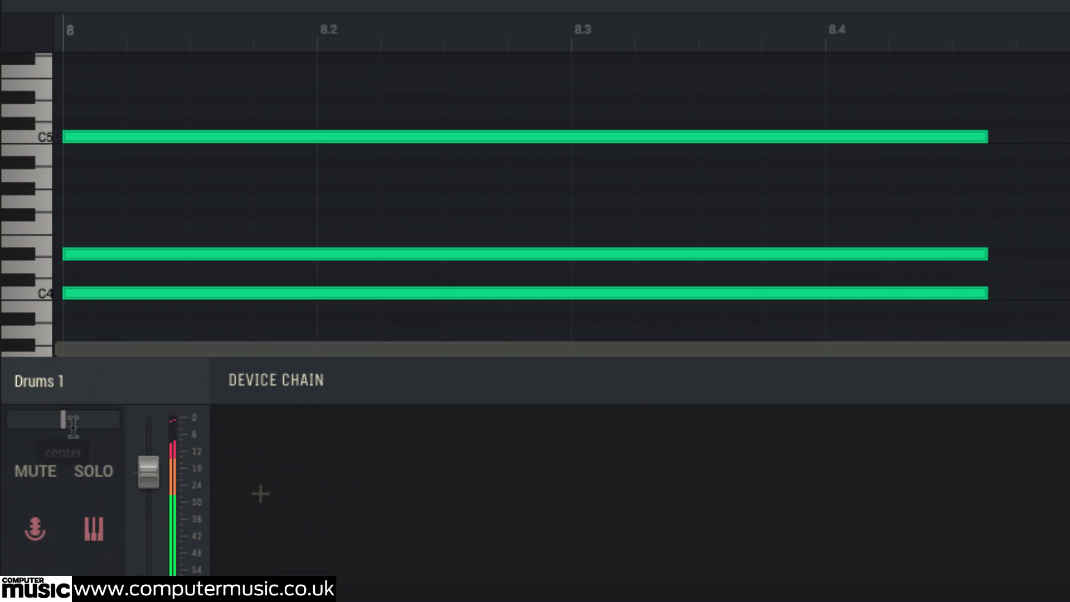
mouse_move(91, 423)
left_click_drag(97, 421, 65, 422)
mouse_move(144, 468)
left_mouse_down()
mouse_move(151, 553)
mouse_move(156, 479)
left_mouse_up()
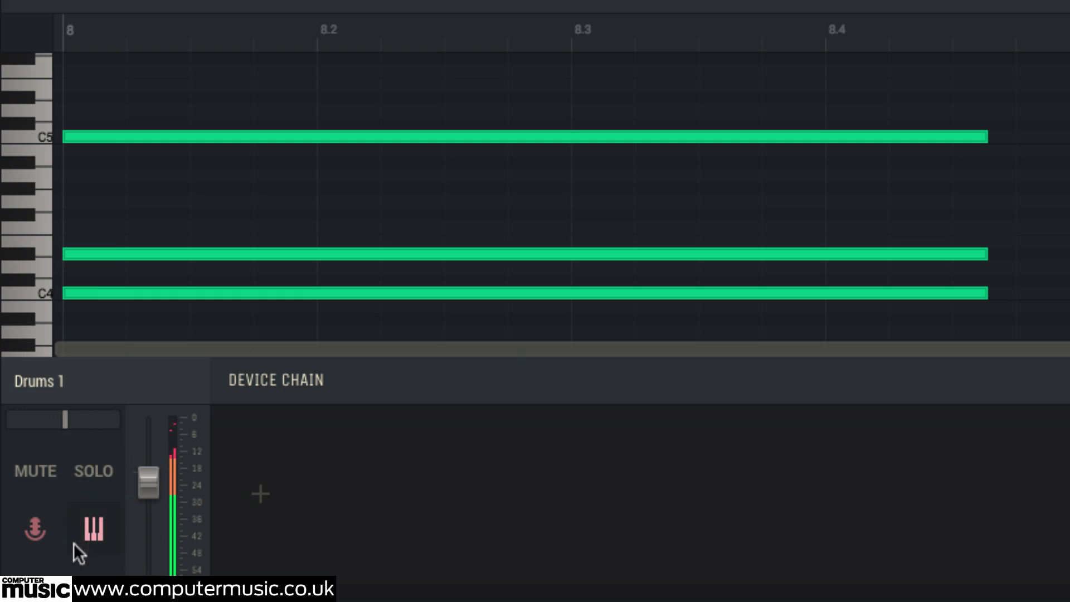
Step: Mute the Drums 1 track briefly and unmute it again
left_click(46, 475)
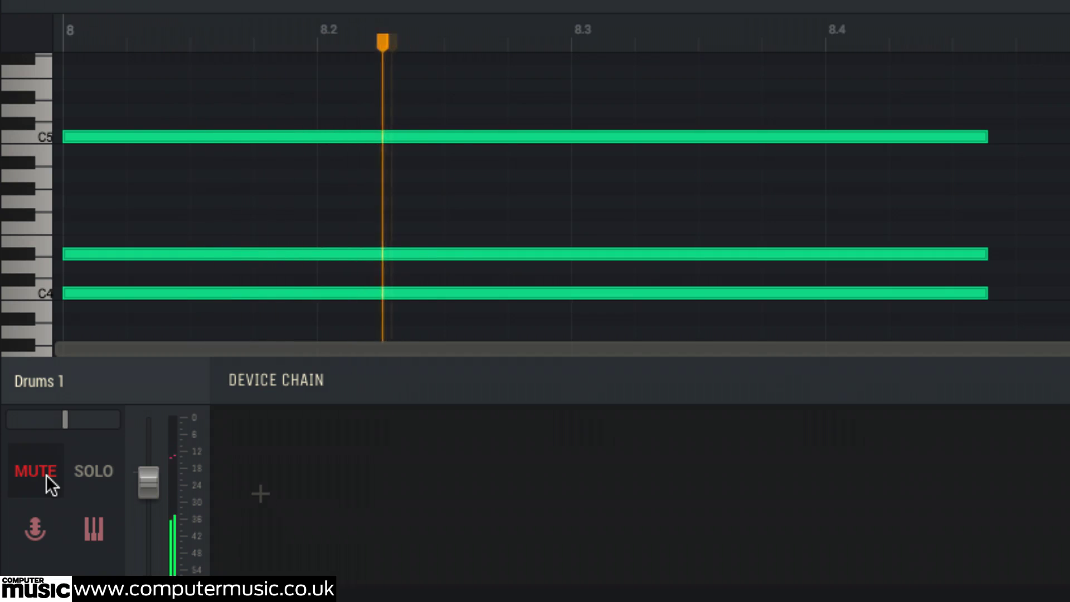
left_click(45, 473)
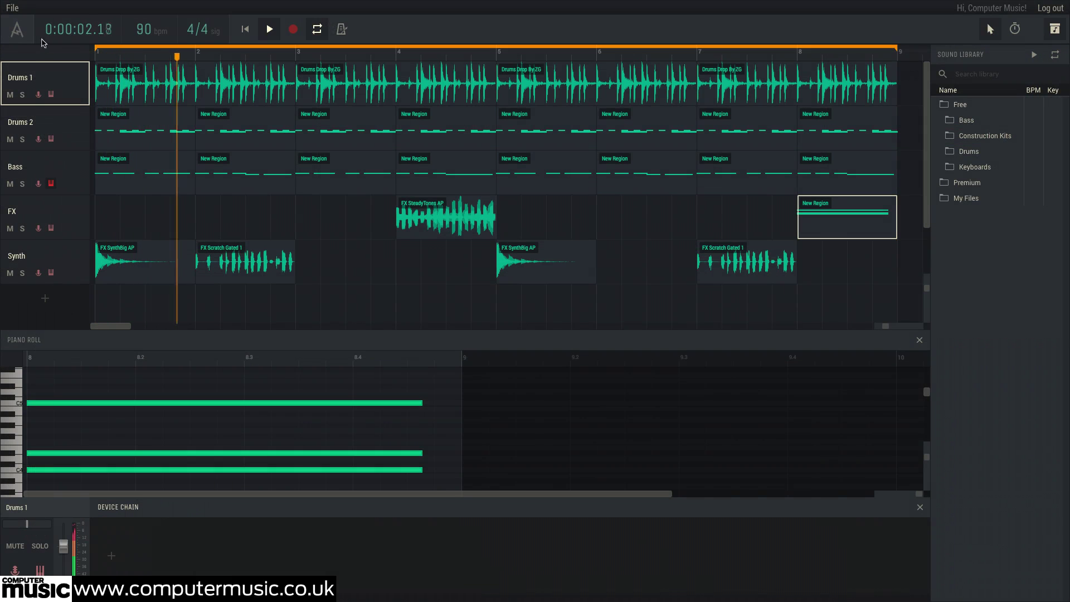
Step: View the project's save, audio export and song publishing options, and dismiss them without choosing any
left_click(14, 9)
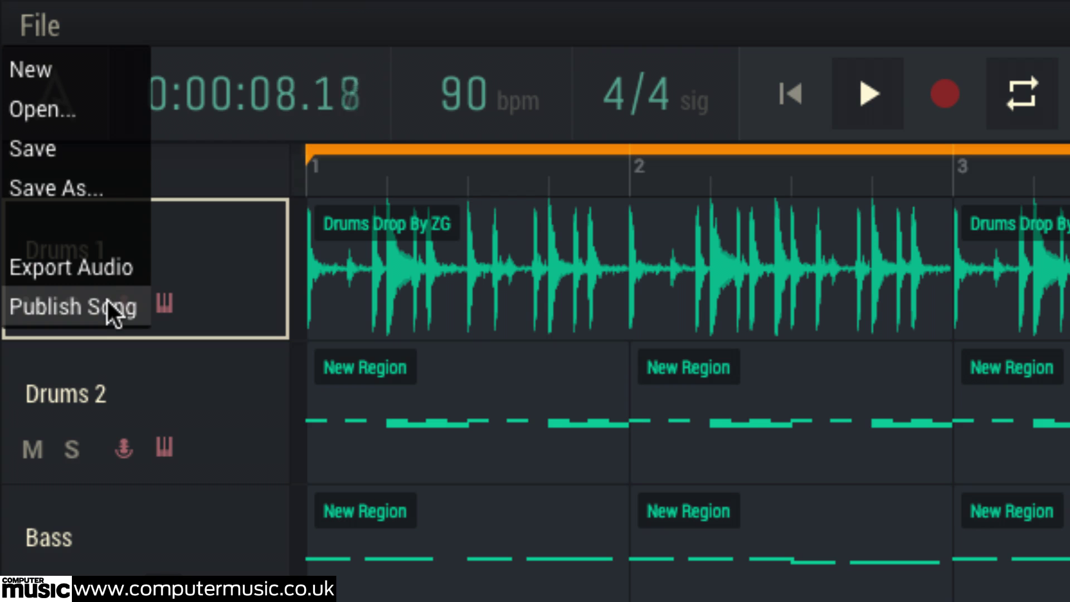
left_click(82, 144)
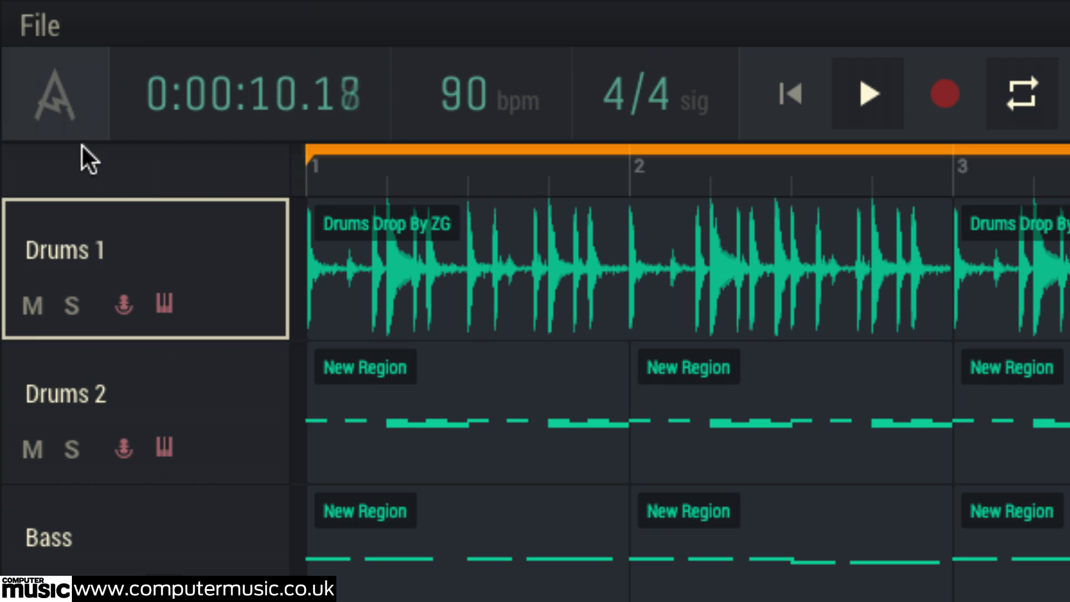